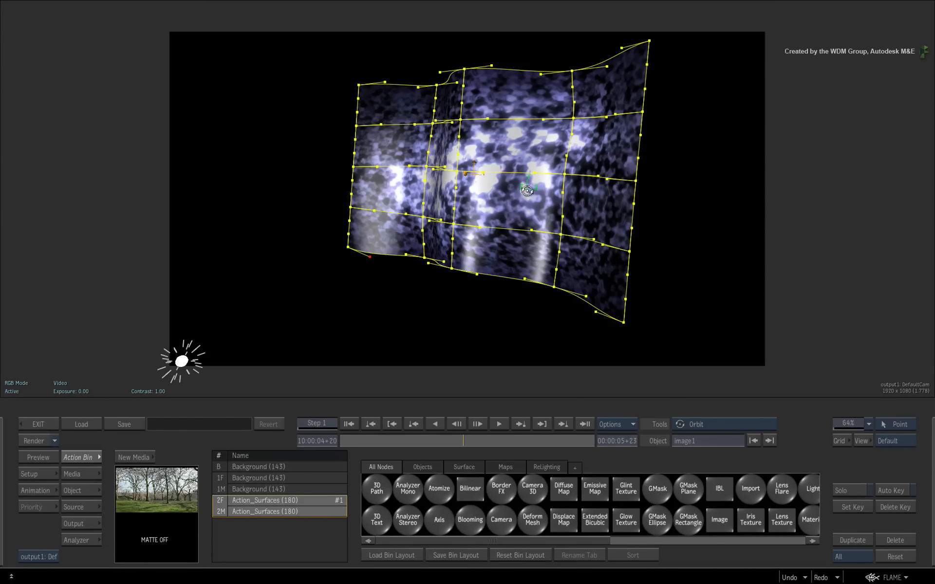
- Open the image1 surface's settings and raise its proportional X and Y extrapolation to 2329
{"action": "double_click", "coordinate": [495, 275]}
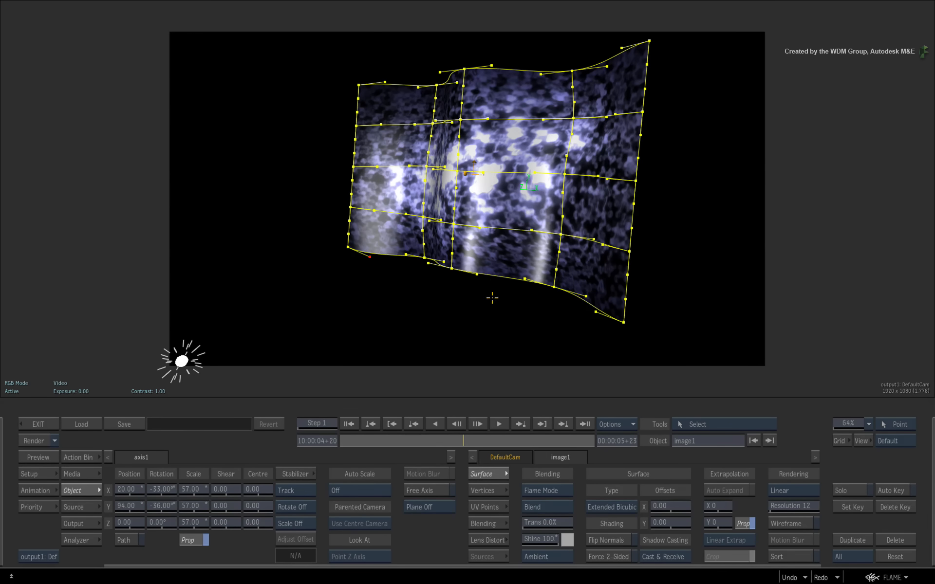
{"action": "left_click_drag", "start_coordinate": [491, 298], "coordinate": [633, 196]}
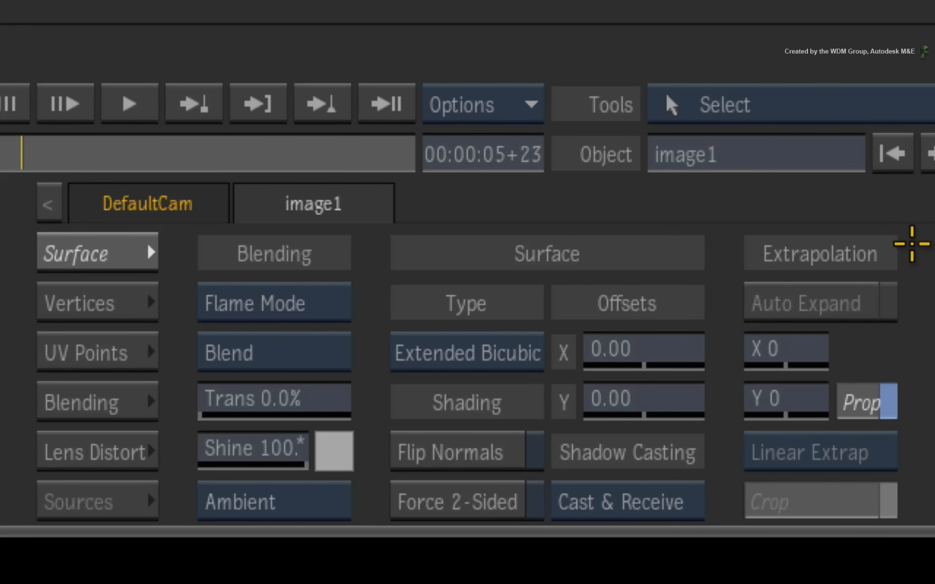
{"action": "key", "text": "alt"}
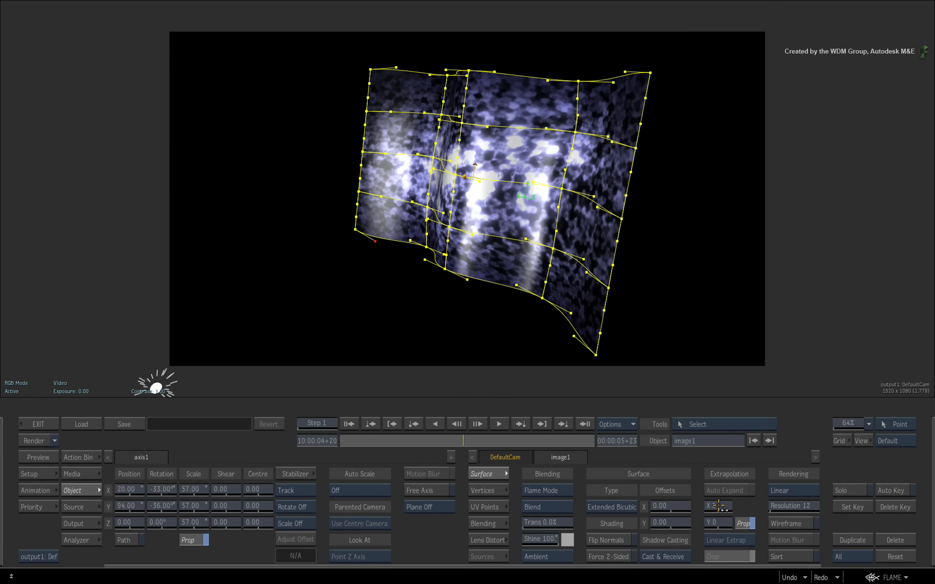
{"action": "left_click_drag", "start_coordinate": [713, 507], "coordinate": [887, 495]}
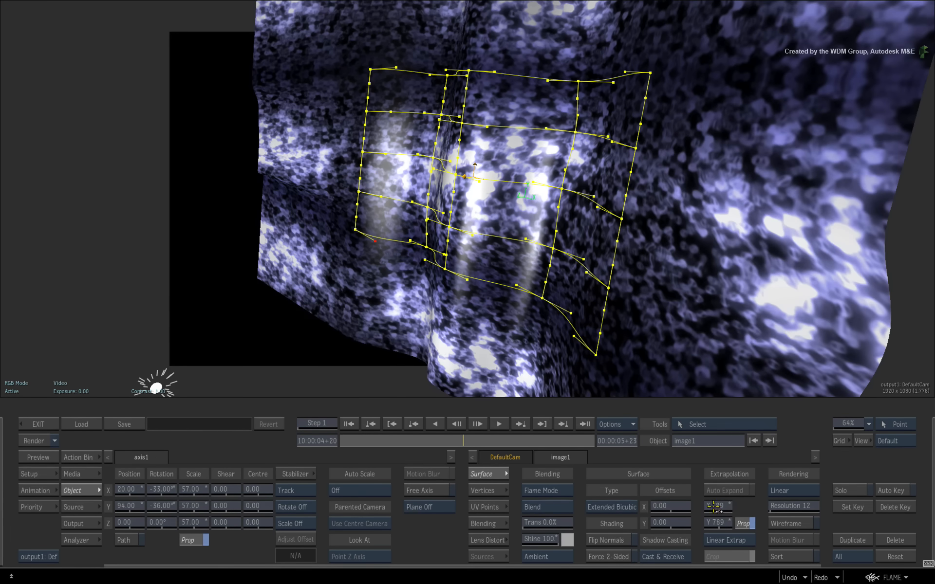
{"action": "left_click_drag", "start_coordinate": [713, 507], "coordinate": [765, 468]}
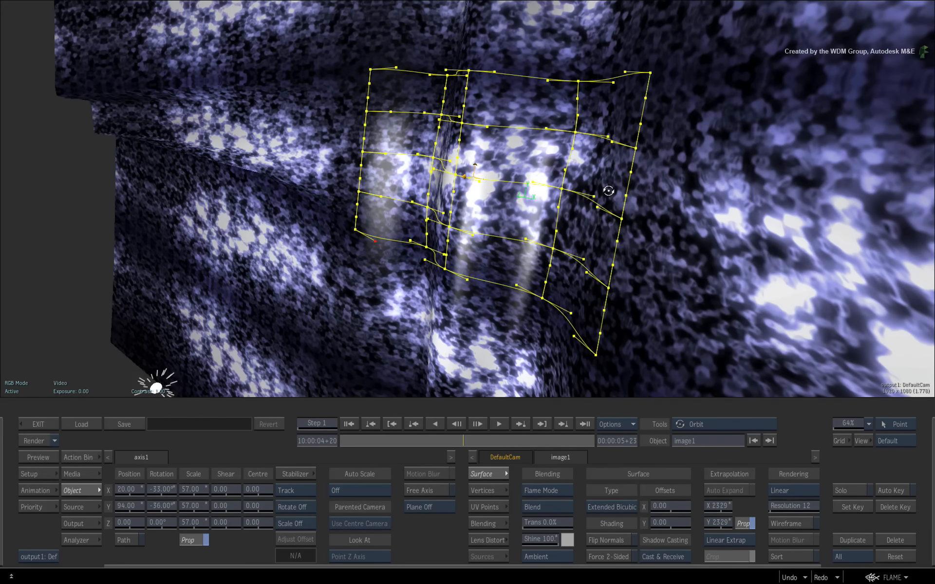
- Check the extended surface at frame 10:00:04+10 and reduce its X and Y extrapolation to 1879
{"action": "left_click_drag", "start_coordinate": [608, 191], "coordinate": [376, 335]}
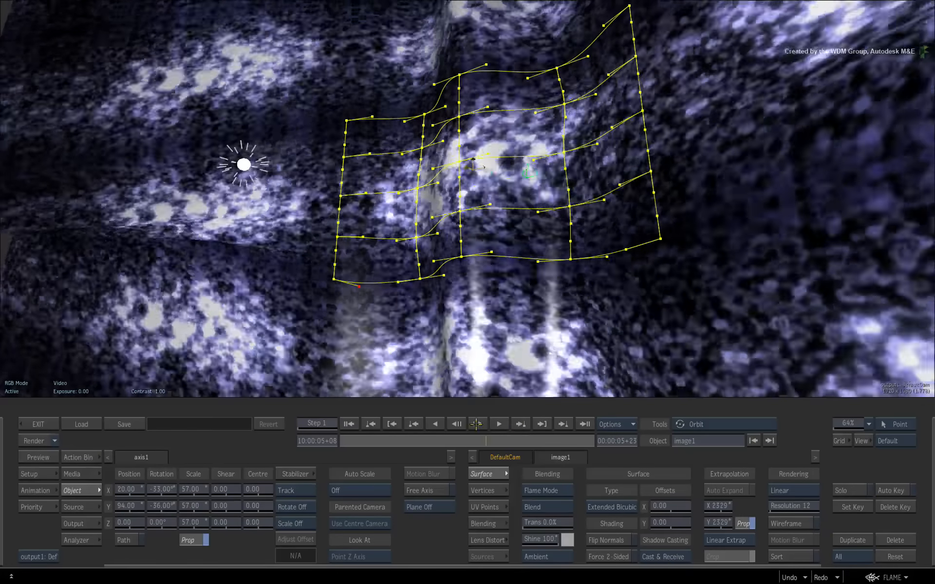
{"action": "left_click_drag", "start_coordinate": [477, 424], "coordinate": [446, 424]}
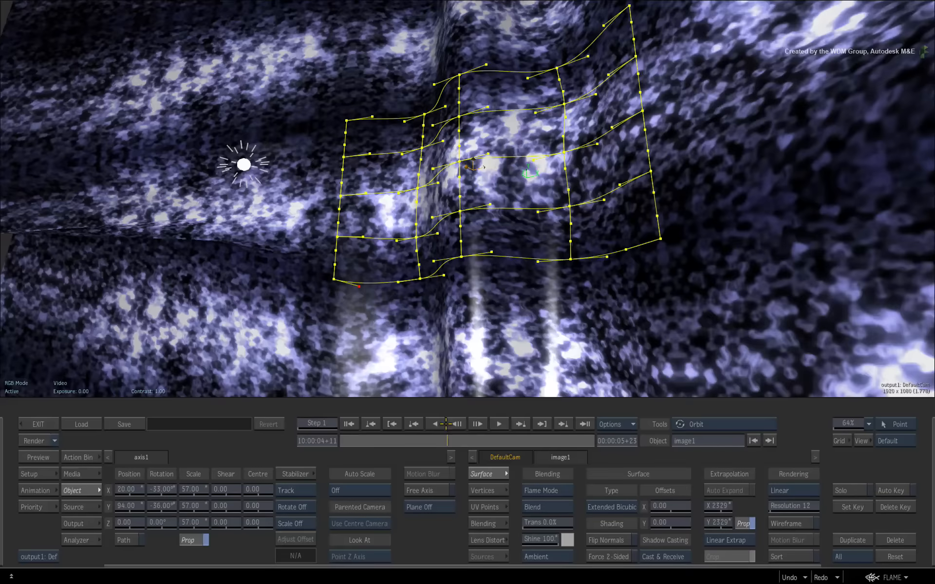
{"action": "left_click_drag", "start_coordinate": [691, 230], "coordinate": [797, 119]}
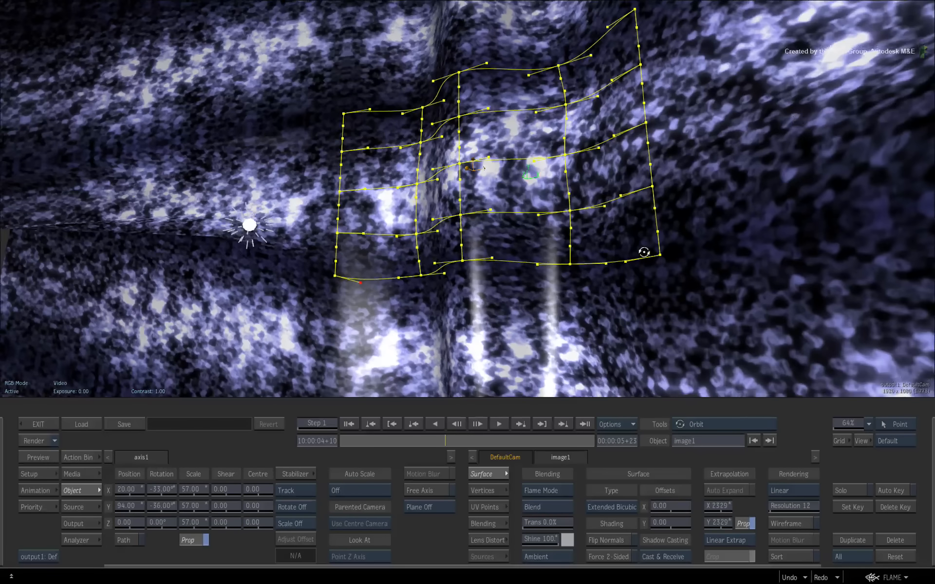
{"action": "left_click_drag", "start_coordinate": [646, 254], "coordinate": [562, 265]}
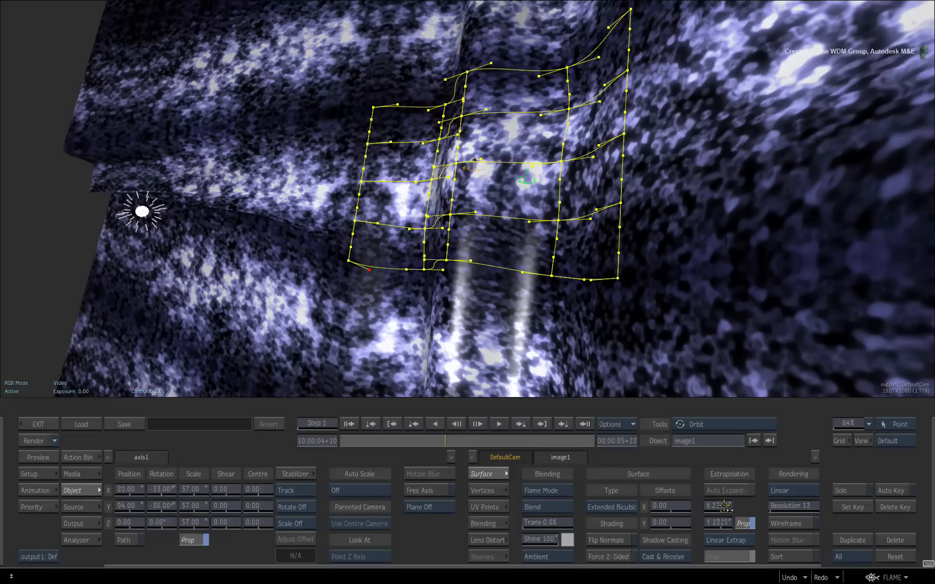
{"action": "left_click_drag", "start_coordinate": [724, 507], "coordinate": [702, 487]}
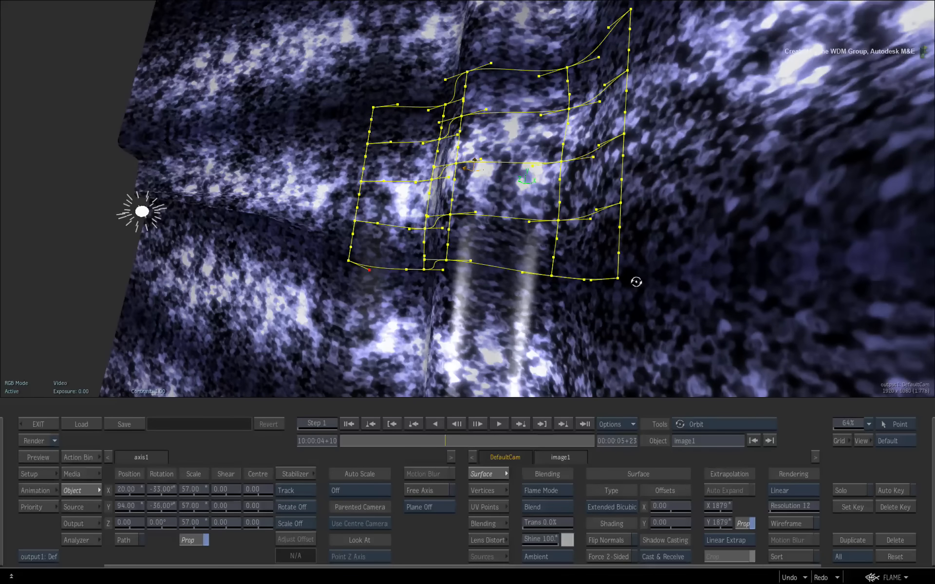
{"action": "left_click_drag", "start_coordinate": [636, 282], "coordinate": [675, 217]}
- Attach a Diffuse Map that uses the Background media (layer 1) to image1 in the Action schematic
{"action": "key", "text": "Escape"}
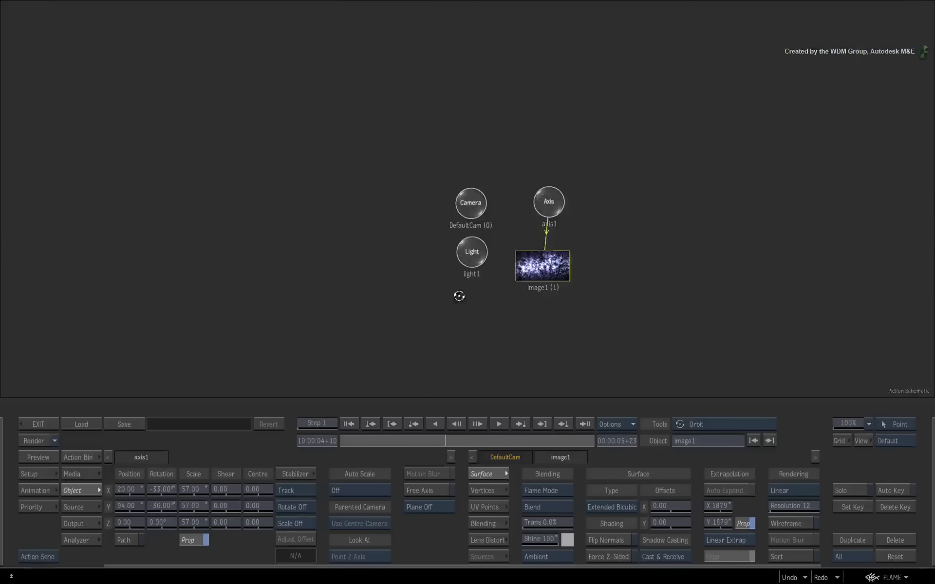
{"action": "left_click", "coordinate": [69, 458]}
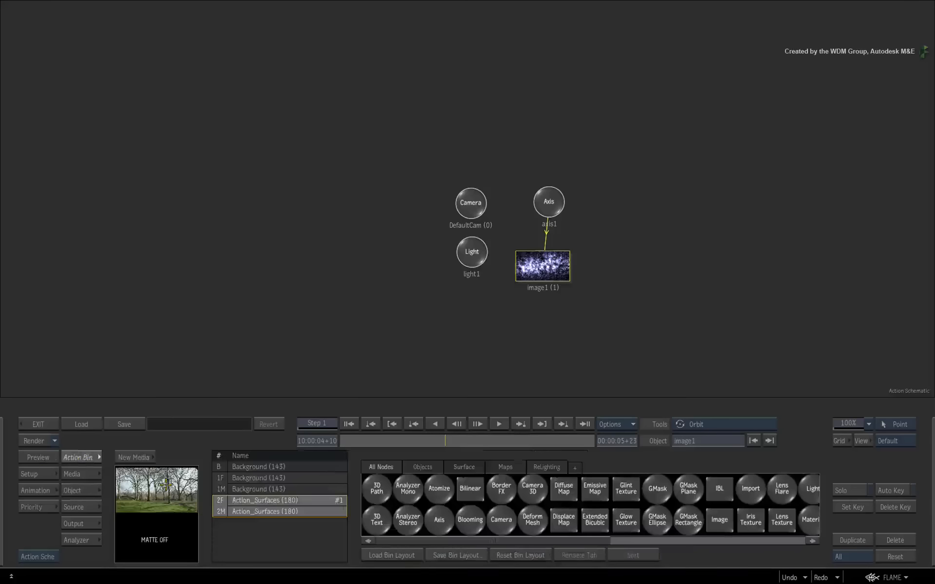
{"action": "left_click", "coordinate": [217, 485]}
{"action": "left_click_drag", "start_coordinate": [563, 492], "coordinate": [616, 318]}
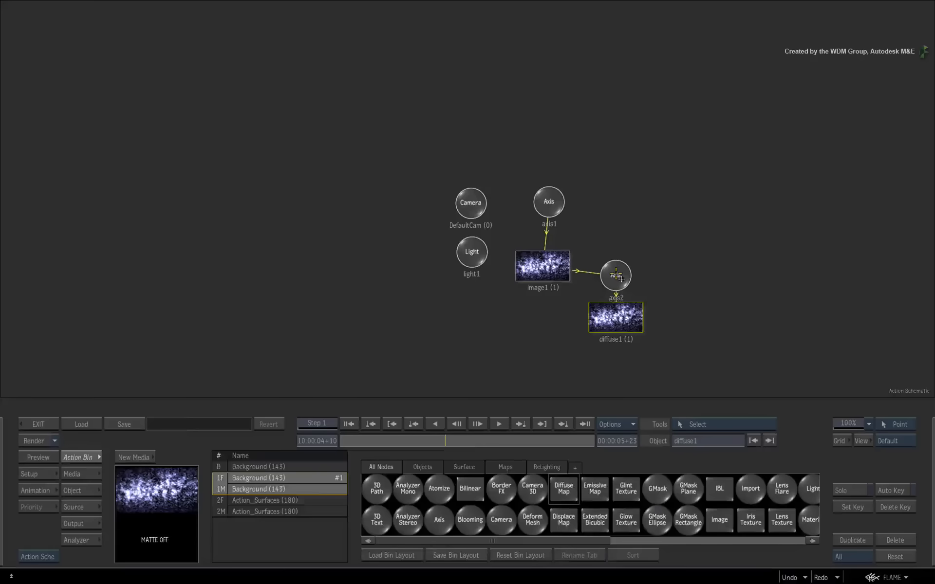
- Set the diffuse map's repeat mode to Tile Repeat so it covers the extrapolated area
{"action": "double_click", "coordinate": [617, 319]}
{"action": "key", "text": "F4"}
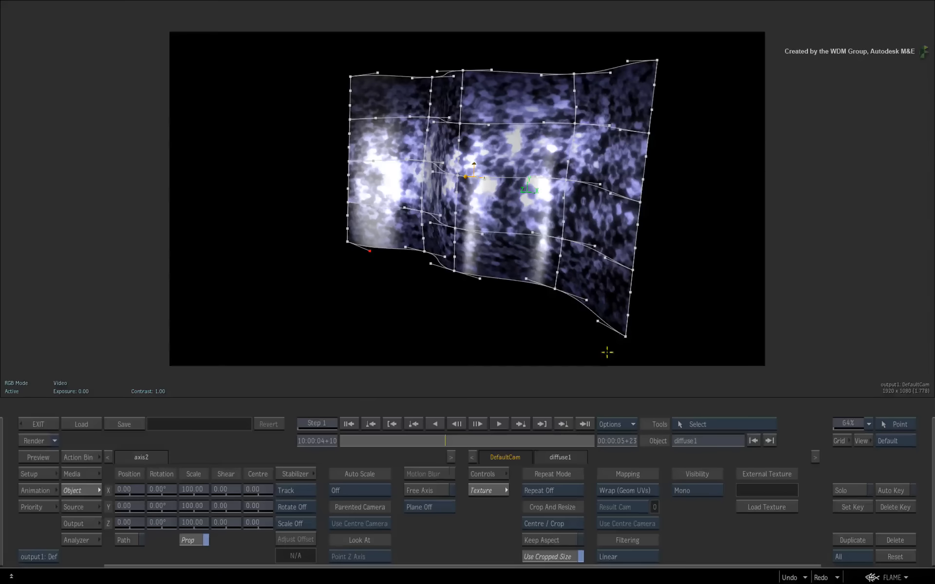
{"action": "left_click", "coordinate": [557, 490]}
{"action": "left_click", "coordinate": [572, 480]}
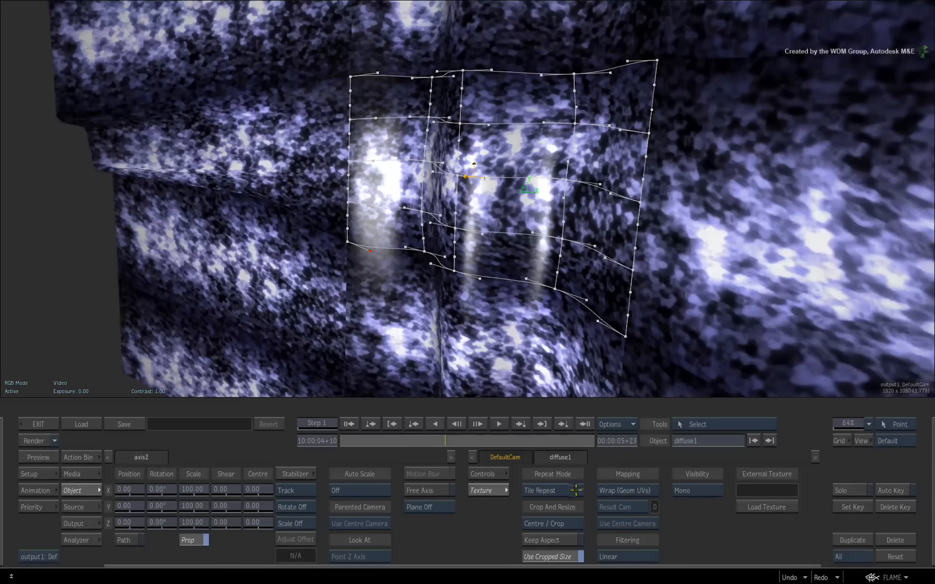
- Switch the diffuse map's source to the Action_Surfaces media (layer 2) and view it on the surface
{"action": "key", "text": "F8"}
{"action": "left_click", "coordinate": [72, 474]}
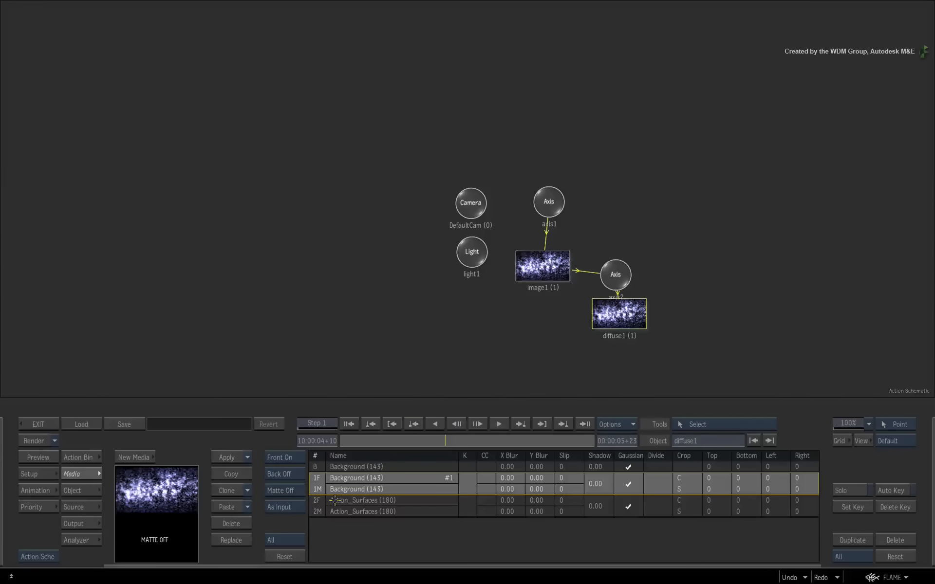
{"action": "left_click", "coordinate": [317, 503]}
{"action": "key", "text": "F4"}
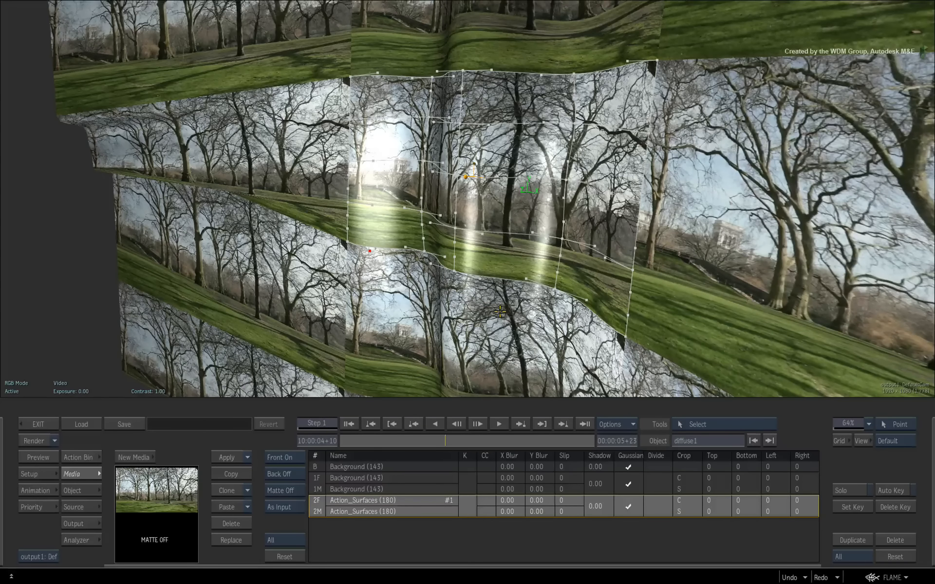
- Delete the diffuse map with its axis from the schematic and reselect the image1 surface
{"action": "key", "text": "F8"}
{"action": "left_click_drag", "start_coordinate": [616, 276], "coordinate": [582, 568]}
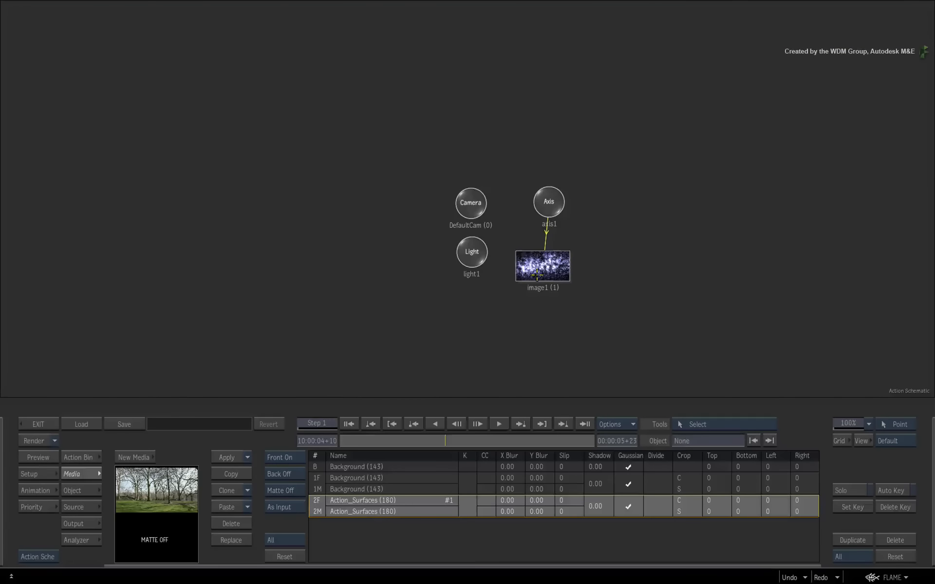
{"action": "left_click", "coordinate": [539, 276]}
{"action": "key", "text": "F4"}
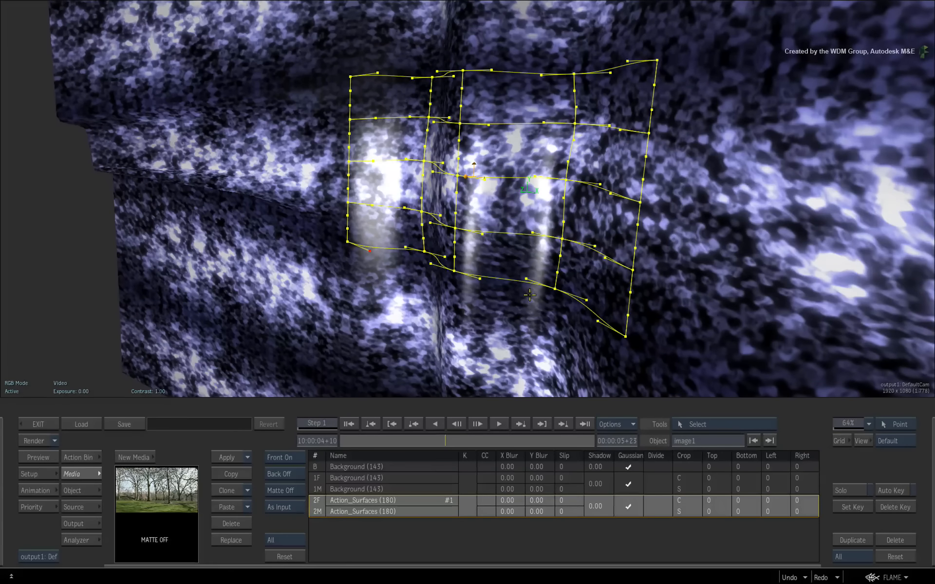
- Set image1's X and Y extrapolation to 696 and inspect the surface from a wider view
{"action": "left_click", "coordinate": [88, 489]}
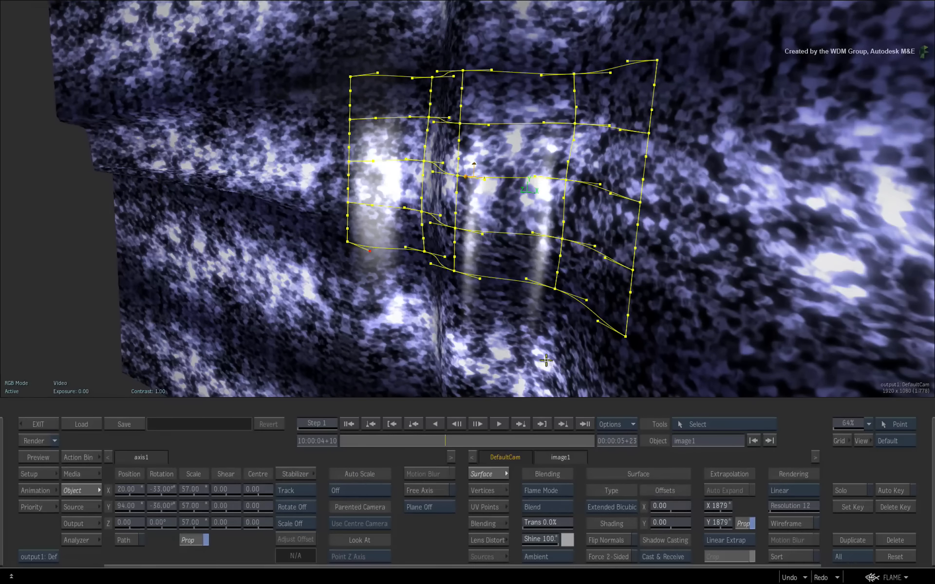
{"action": "key", "text": "o"}
{"action": "left_click_drag", "start_coordinate": [554, 338], "coordinate": [604, 355]}
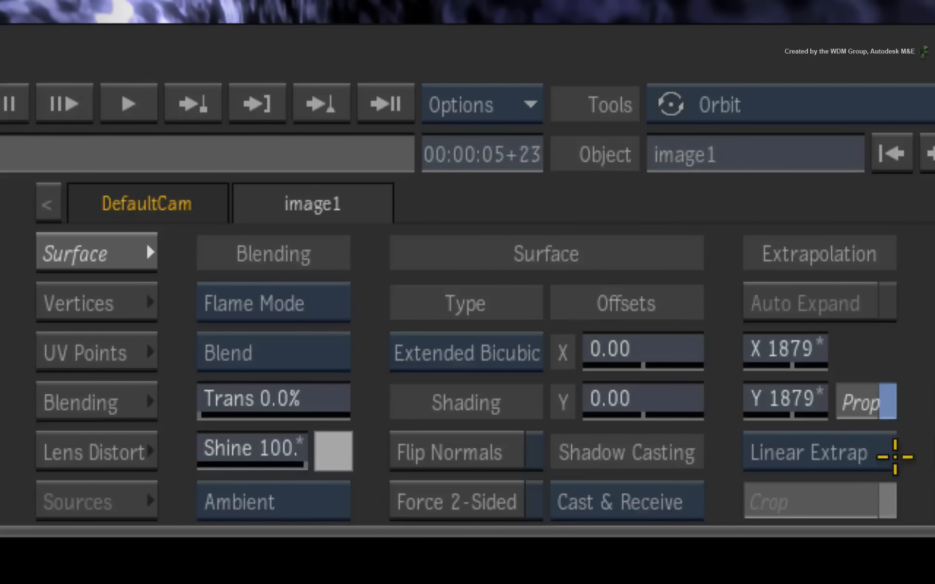
{"action": "left_click_drag", "start_coordinate": [793, 365], "coordinate": [730, 304]}
{"action": "left_click_drag", "start_coordinate": [705, 158], "coordinate": [615, 210]}
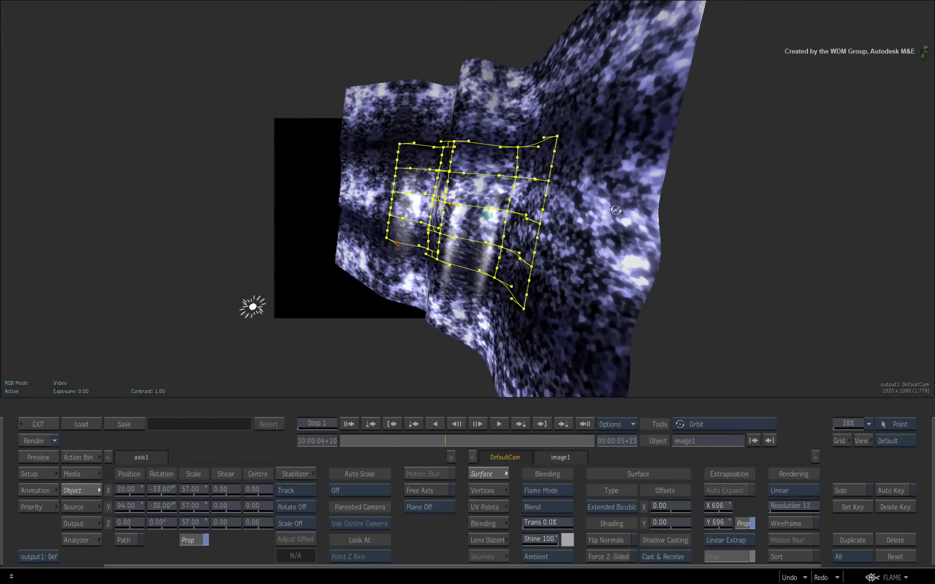
{"action": "left_click_drag", "start_coordinate": [458, 236], "coordinate": [463, 257]}
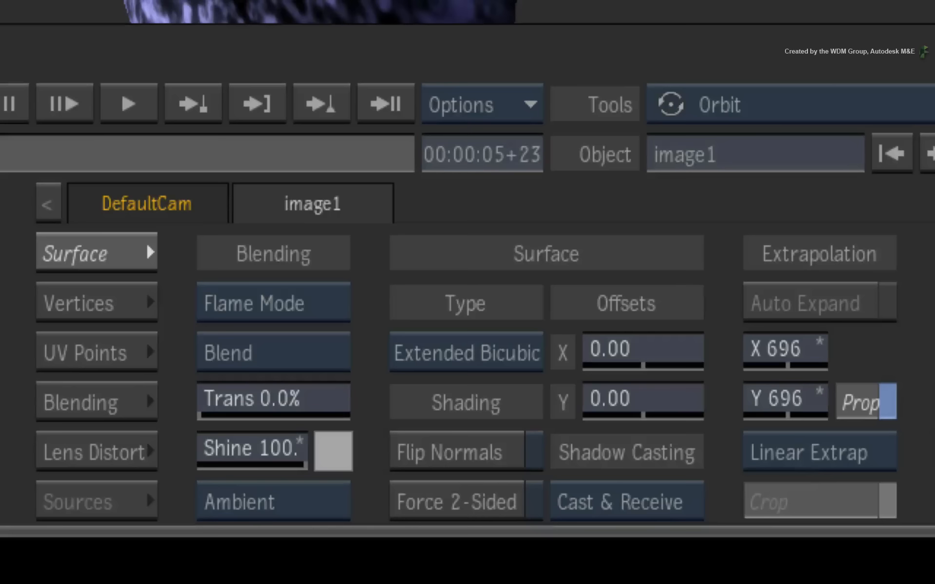
- Change image1's extrapolation mode to Smooth Extrap and set X and Y extrapolation to 722
{"action": "left_click", "coordinate": [841, 454]}
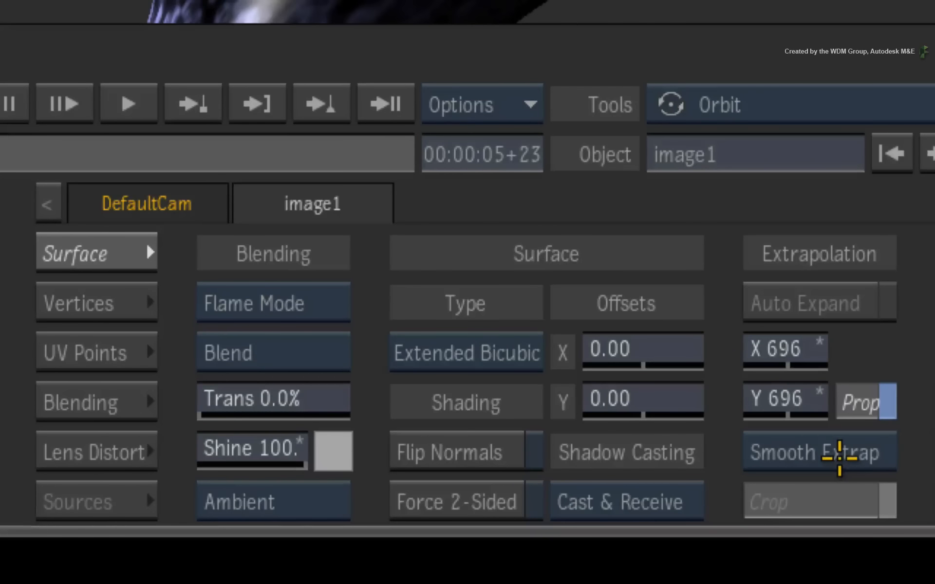
{"action": "left_click_drag", "start_coordinate": [574, 243], "coordinate": [653, 341]}
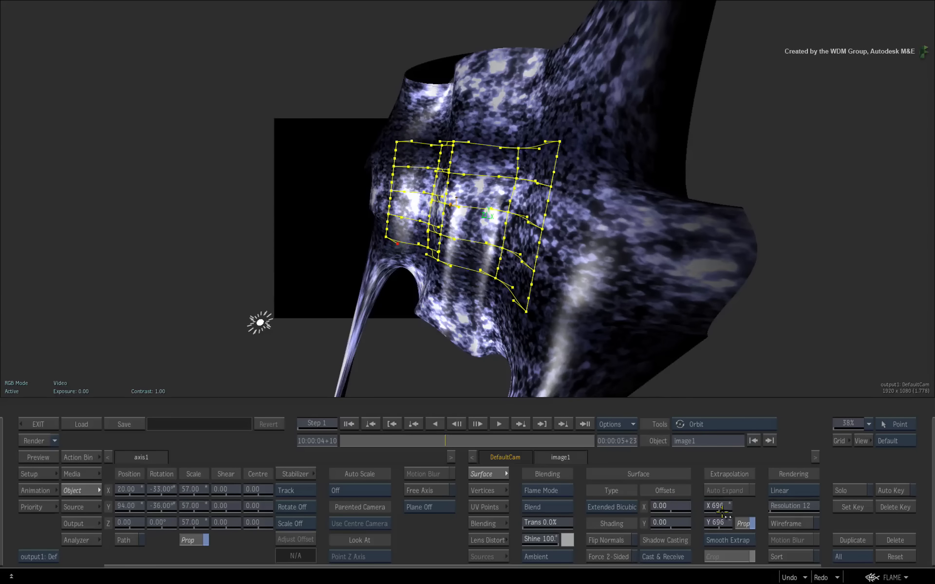
{"action": "left_click_drag", "start_coordinate": [722, 512], "coordinate": [745, 533]}
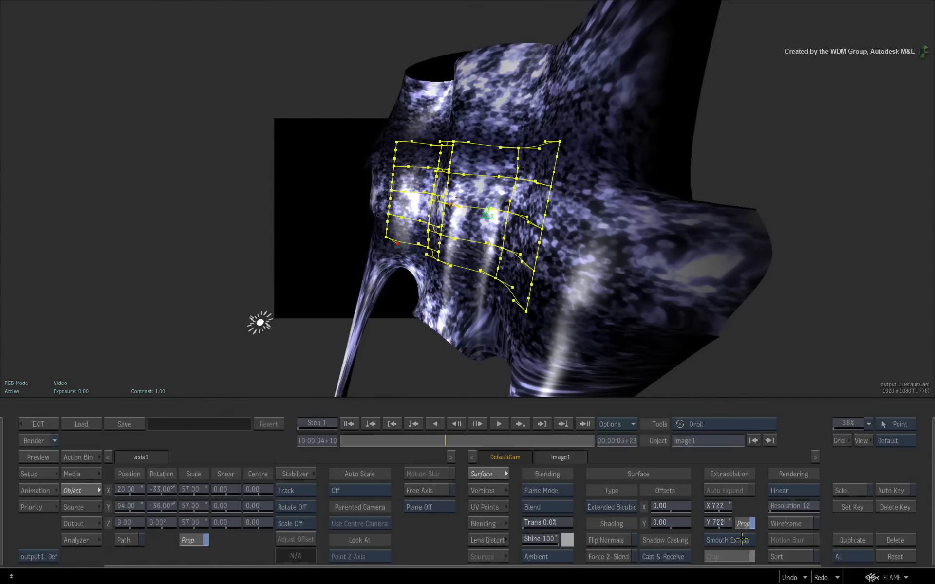
- Return image1 to Linear Extrap and toggle it against Smooth Extrap to compare the two surface shapes
{"action": "left_click", "coordinate": [747, 540]}
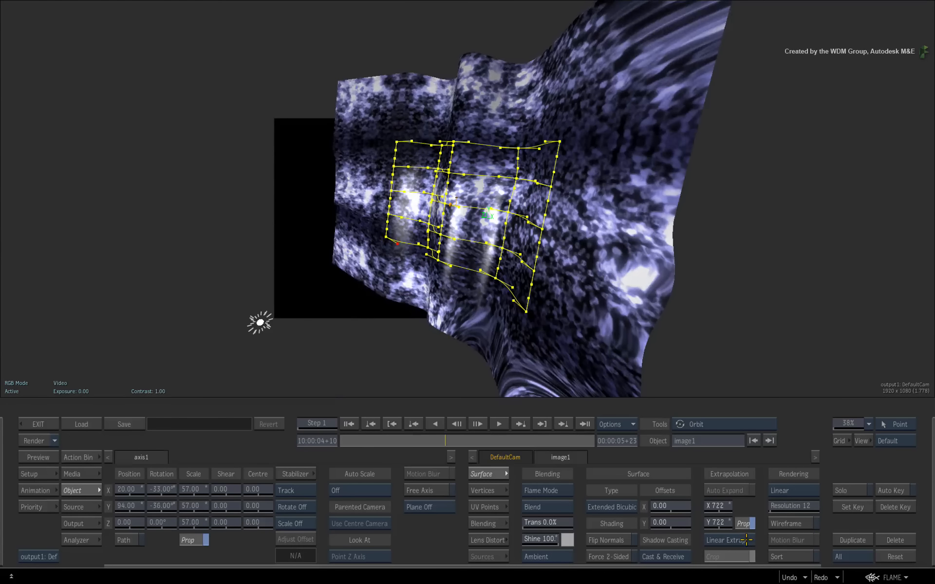
{"action": "left_click", "coordinate": [746, 540]}
{"action": "left_click", "coordinate": [746, 540]}
{"action": "left_click", "coordinate": [746, 540]}
{"action": "left_click", "coordinate": [747, 540]}
{"action": "mouse_move", "coordinate": [482, 183]}
{"action": "left_mouse_down"}
{"action": "mouse_move", "coordinate": [609, 221]}
{"action": "mouse_move", "coordinate": [499, 210]}
{"action": "mouse_move", "coordinate": [492, 194]}
{"action": "left_mouse_up"}
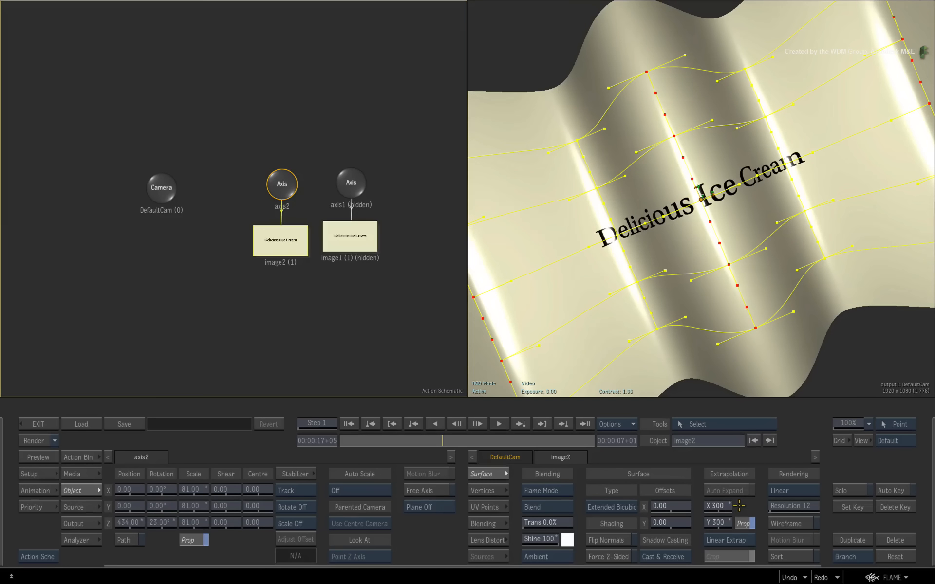
- Shrink the image2 banner by setting its X and Y extrapolation to -338, and hide axis2 with its image
{"action": "left_click_drag", "start_coordinate": [723, 509], "coordinate": [508, 469]}
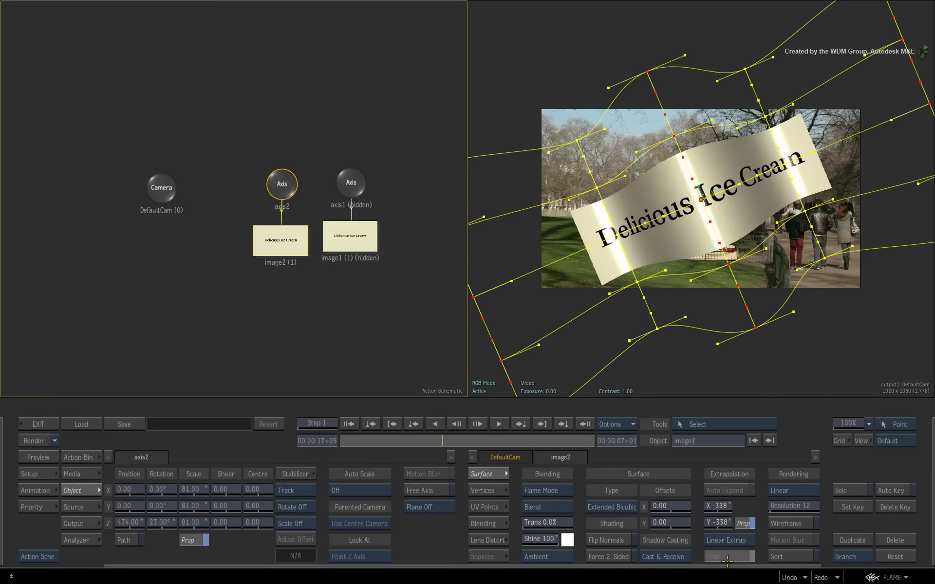
{"action": "left_click", "coordinate": [282, 184]}
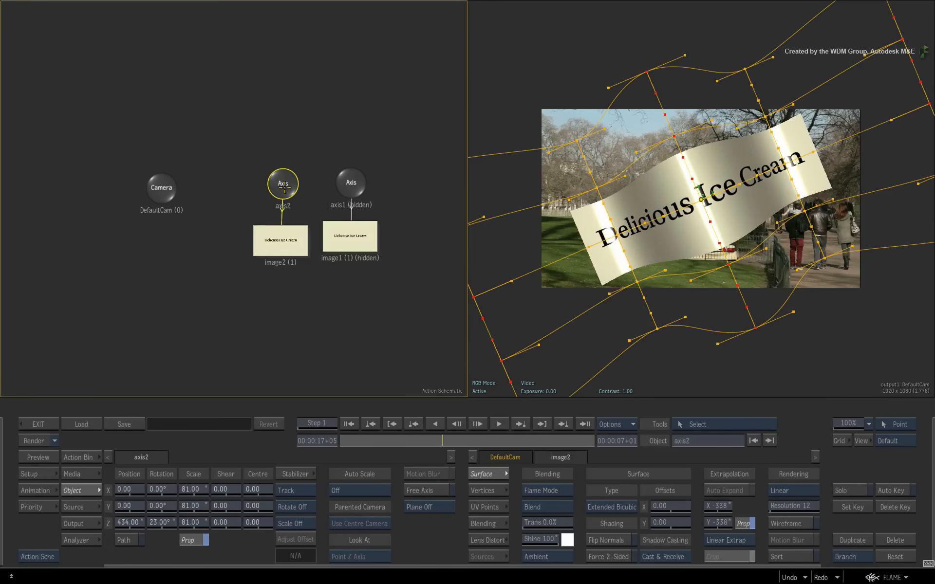
{"action": "key", "text": "shift+h"}
- Unhide axis1 with its image and turn on Crop for the bilinear image1 surface
{"action": "left_click", "coordinate": [351, 184]}
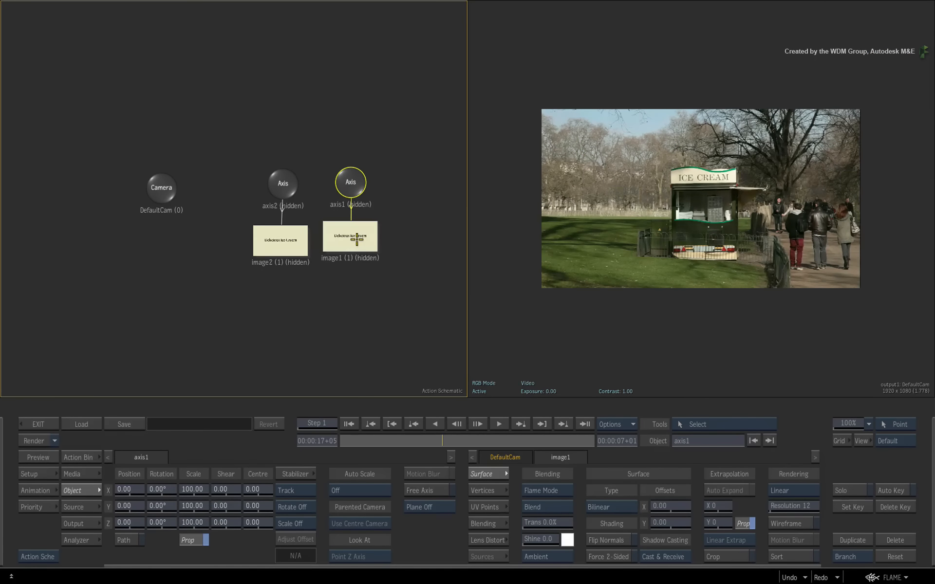
{"action": "left_click", "coordinate": [357, 239]}
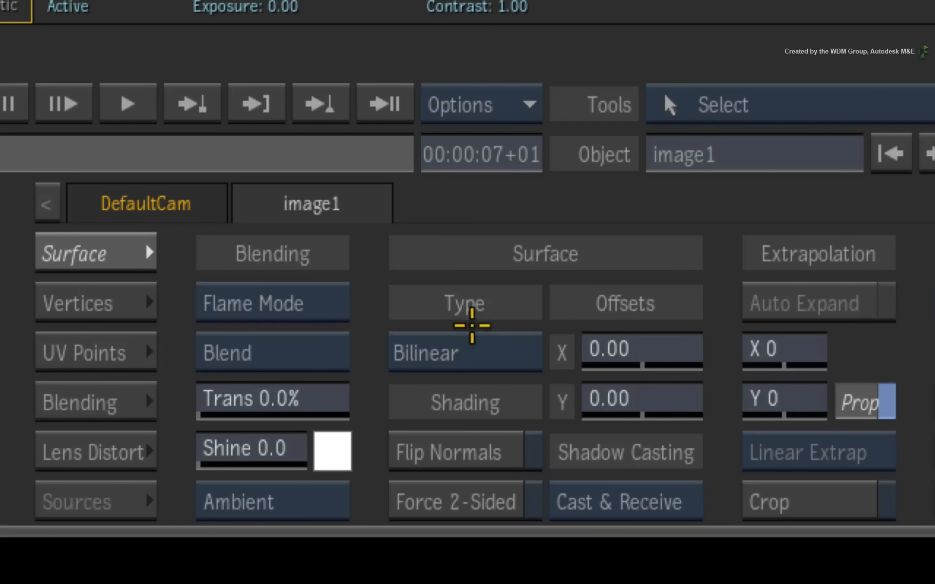
{"action": "left_click", "coordinate": [854, 502]}
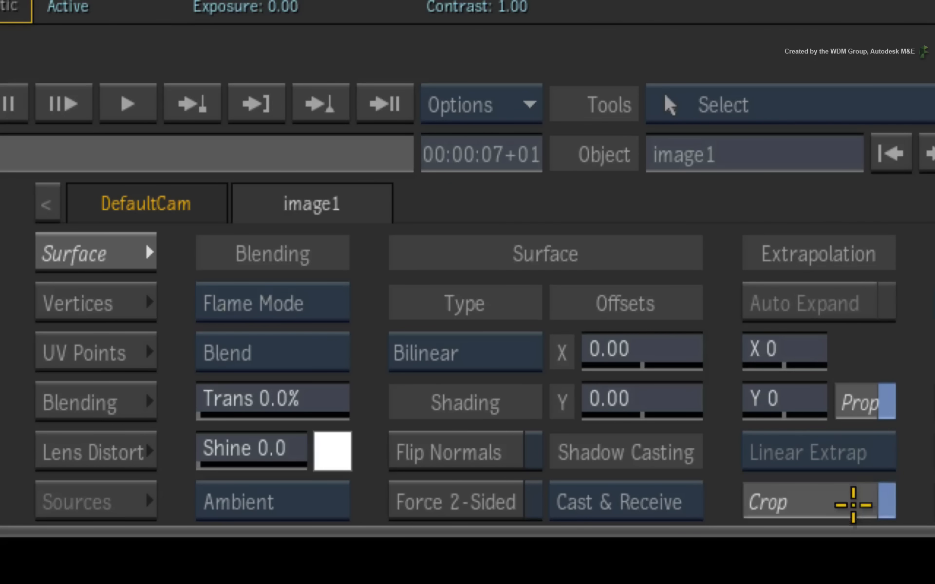
{"action": "left_click", "coordinate": [839, 500]}
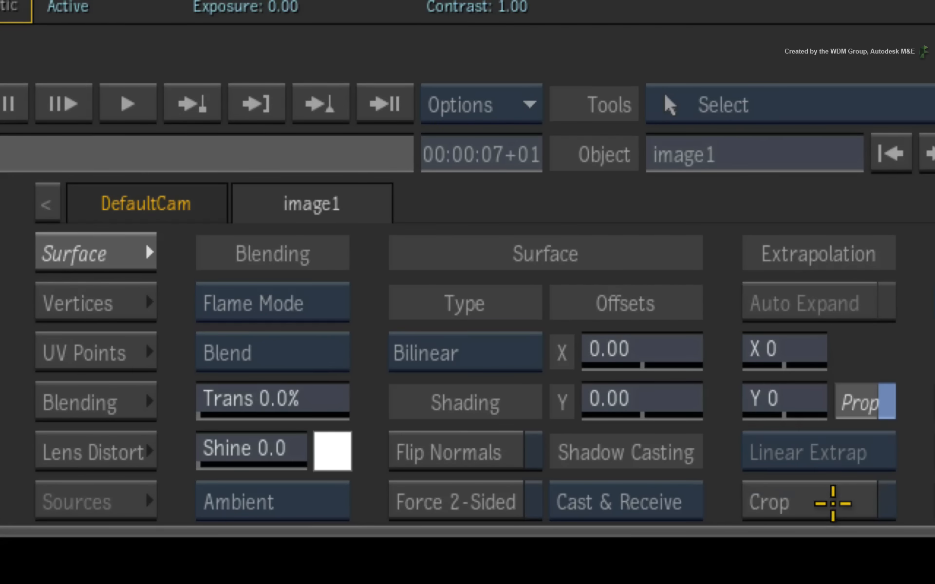
{"action": "left_click", "coordinate": [837, 499]}
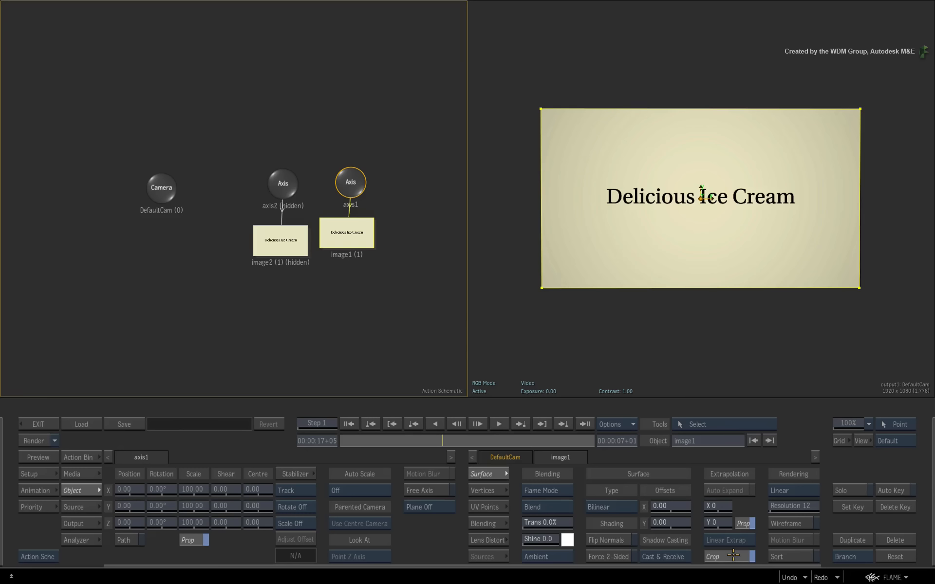
- Using Move UV/Vertex with an object solo view beside the result, scale image1's four corner vertices to 62 in X and 17 in Y
{"action": "key", "text": "F8"}
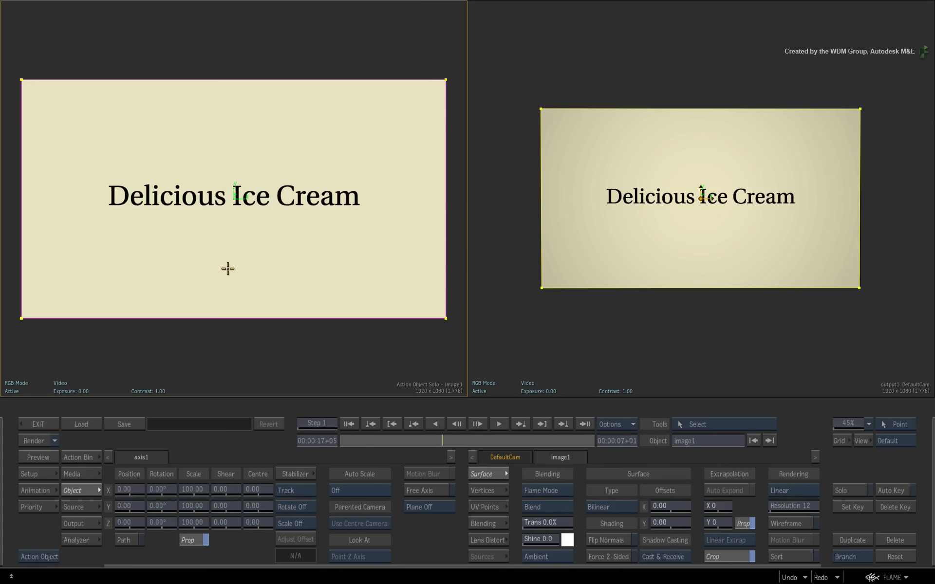
{"action": "key", "text": "shift+l"}
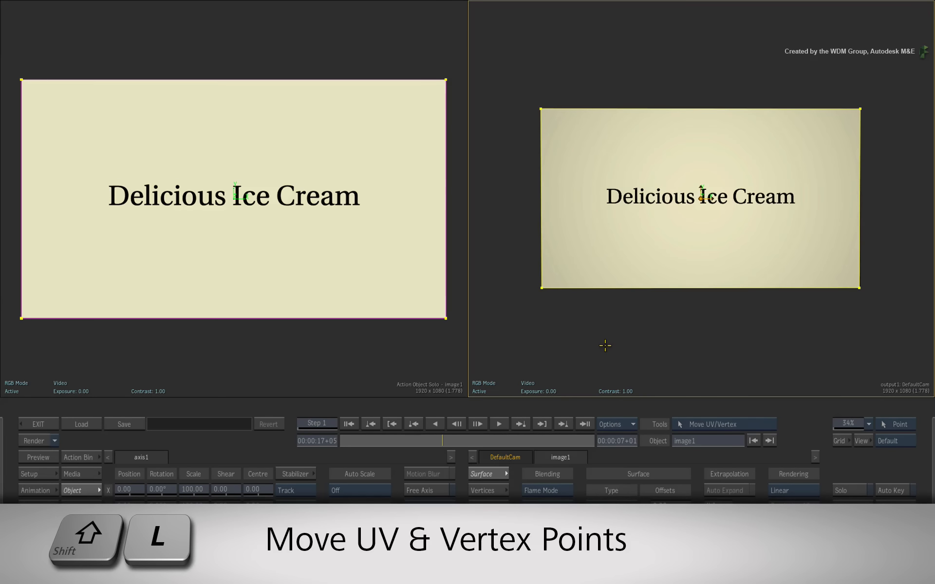
{"action": "left_click_drag", "start_coordinate": [510, 76], "coordinate": [898, 356]}
{"action": "left_click", "coordinate": [489, 490]}
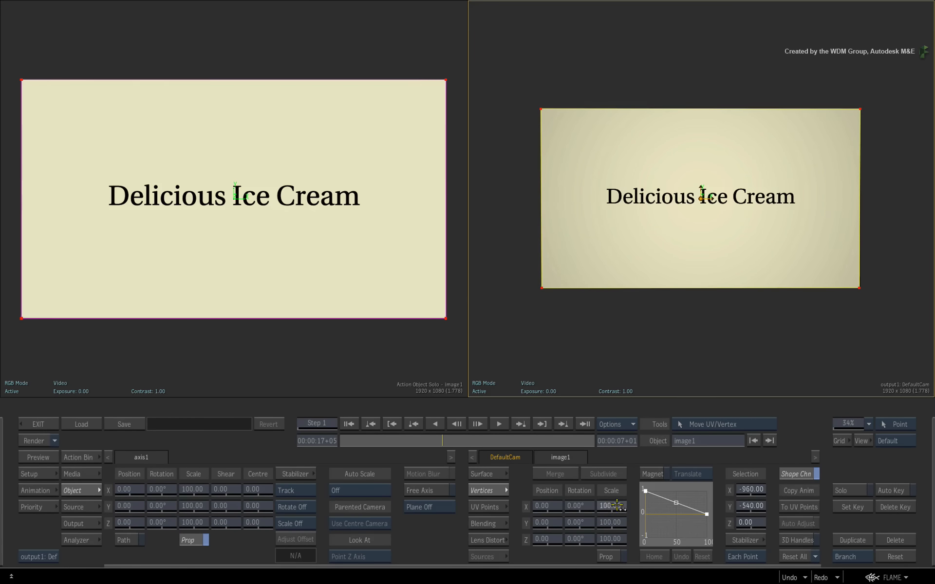
{"action": "left_click_drag", "start_coordinate": [617, 506], "coordinate": [560, 521]}
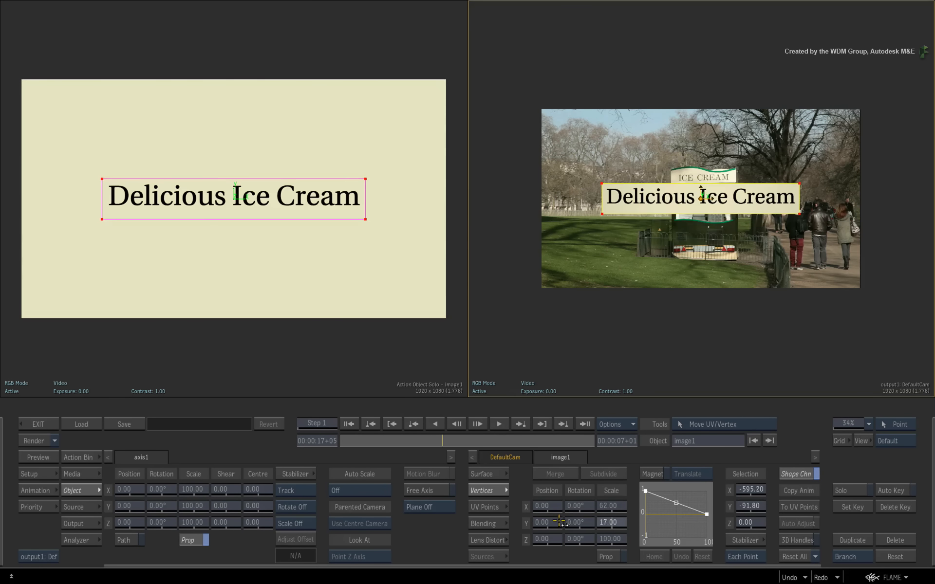
- Return to image1's surface settings and toggle Crop off and back on to compare the cropped banner with the full image
{"action": "left_click_drag", "start_coordinate": [664, 322], "coordinate": [733, 334]}
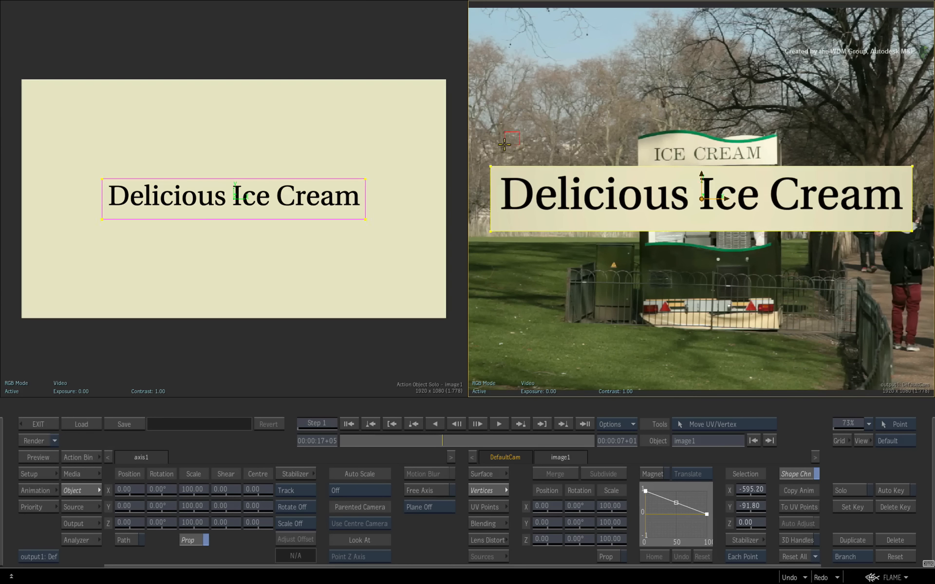
{"action": "left_click", "coordinate": [491, 167]}
{"action": "left_click", "coordinate": [488, 474]}
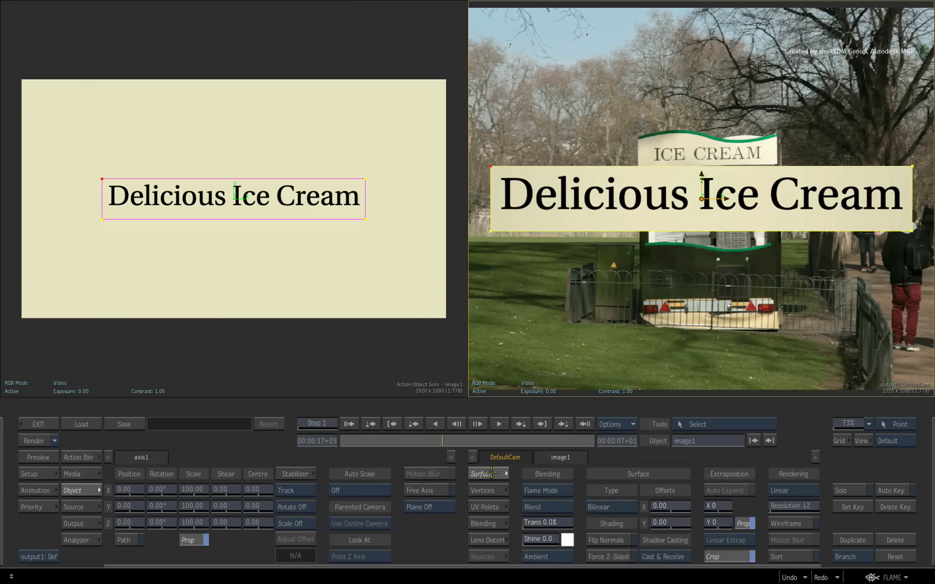
{"action": "left_click", "coordinate": [731, 559]}
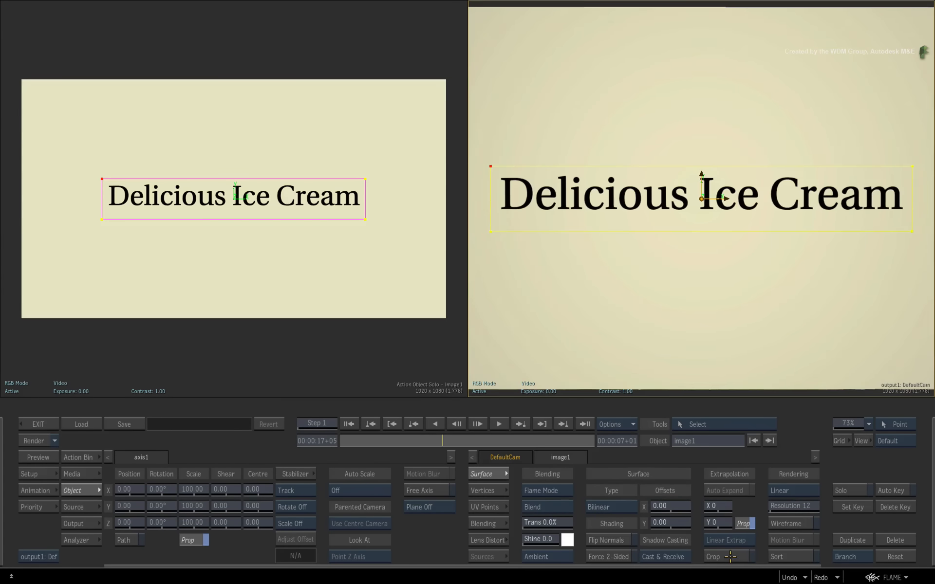
{"action": "left_click", "coordinate": [732, 556]}
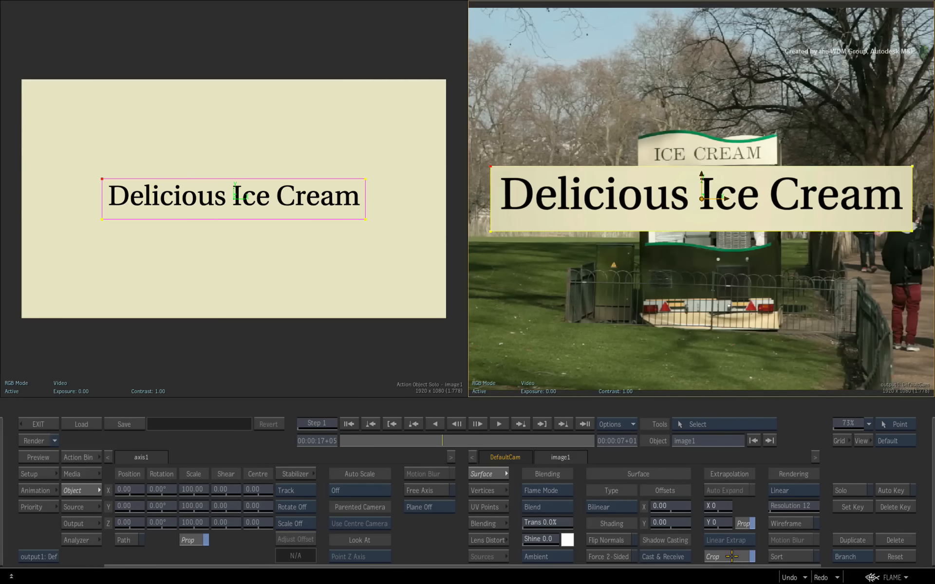
- In Select mode, place the banner's four corner vertices on the matching corners of the van's ICE CREAM sign
{"action": "key", "text": "m"}
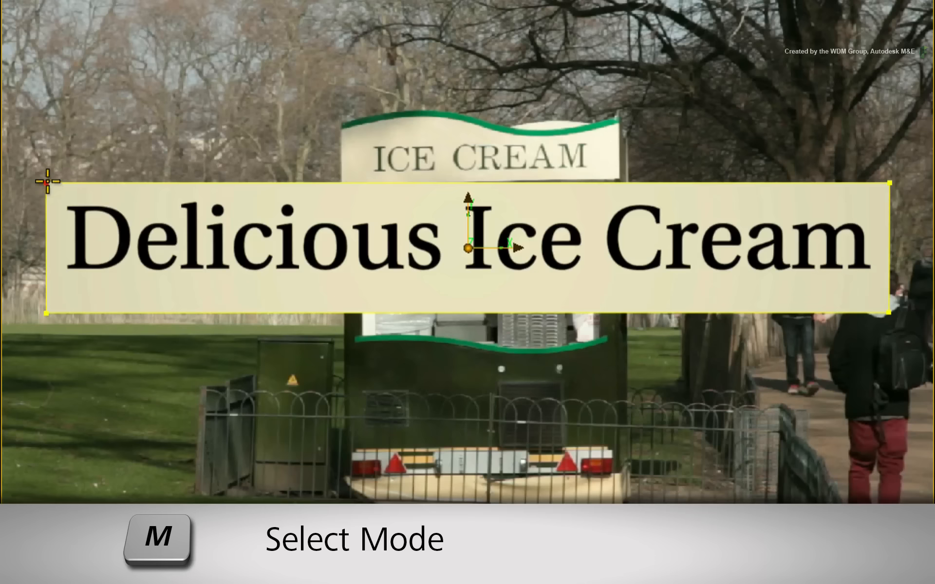
{"action": "left_click_drag", "start_coordinate": [491, 170], "coordinate": [639, 137]}
{"action": "left_click_drag", "start_coordinate": [908, 186], "coordinate": [613, 120]}
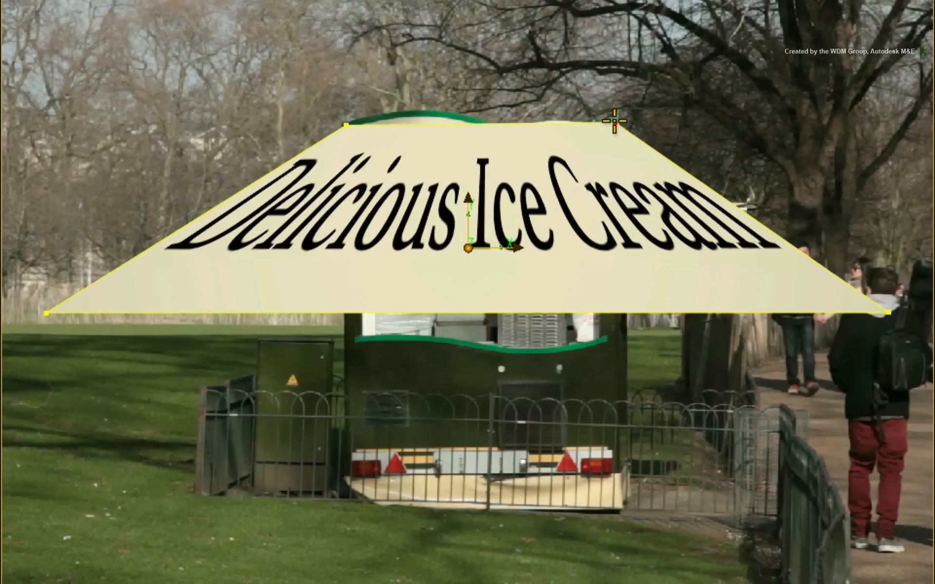
{"action": "left_click_drag", "start_coordinate": [888, 322], "coordinate": [620, 182]}
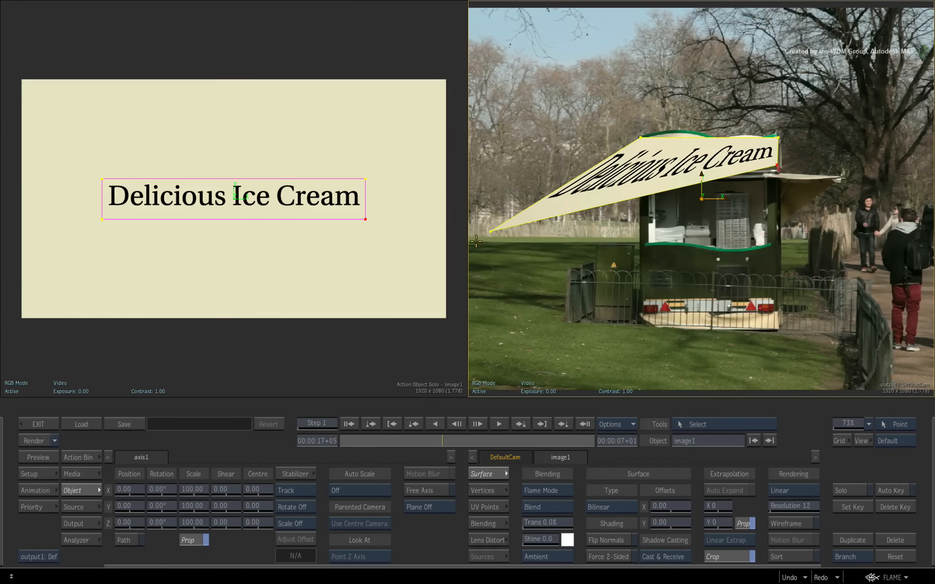
{"action": "left_click_drag", "start_coordinate": [491, 232], "coordinate": [640, 168]}
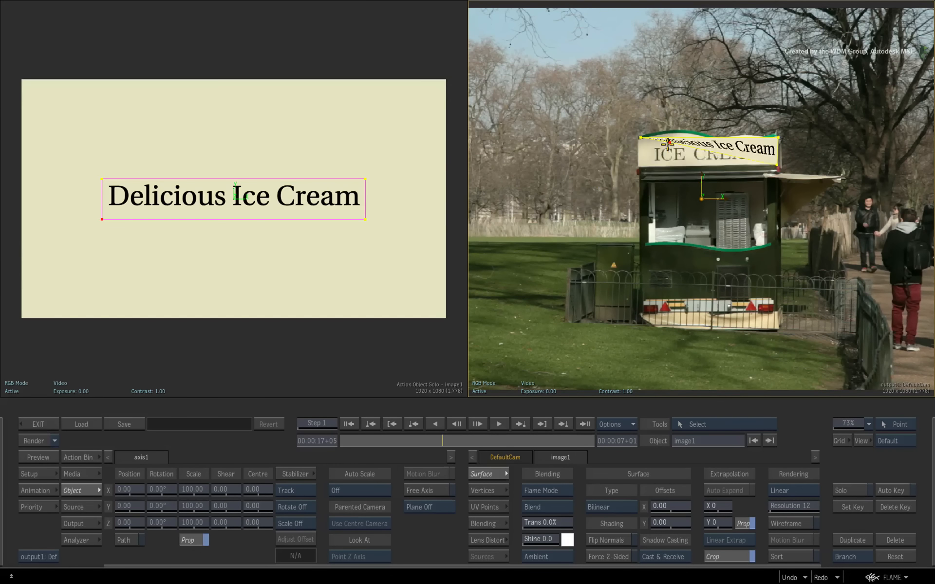
- Toggle Crop repeatedly to compare the cropped sign with the full corner-pinned image over the van
{"action": "left_click_drag", "start_coordinate": [760, 268], "coordinate": [703, 363]}
{"action": "left_click", "coordinate": [730, 557]}
{"action": "left_click", "coordinate": [732, 558]}
{"action": "left_click", "coordinate": [733, 558]}
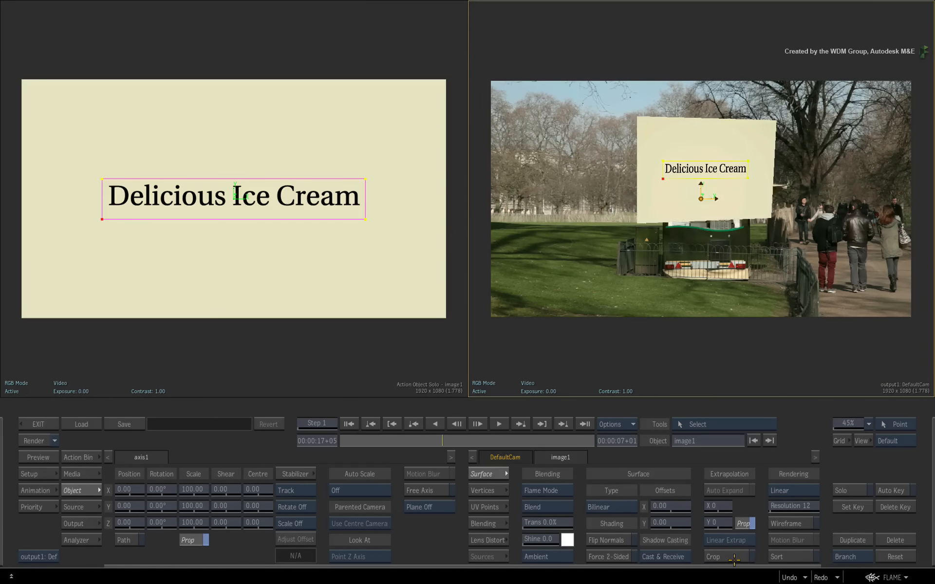
{"action": "left_click", "coordinate": [732, 559]}
{"action": "left_click", "coordinate": [731, 560]}
{"action": "left_click", "coordinate": [731, 561]}
{"action": "left_click", "coordinate": [731, 562]}
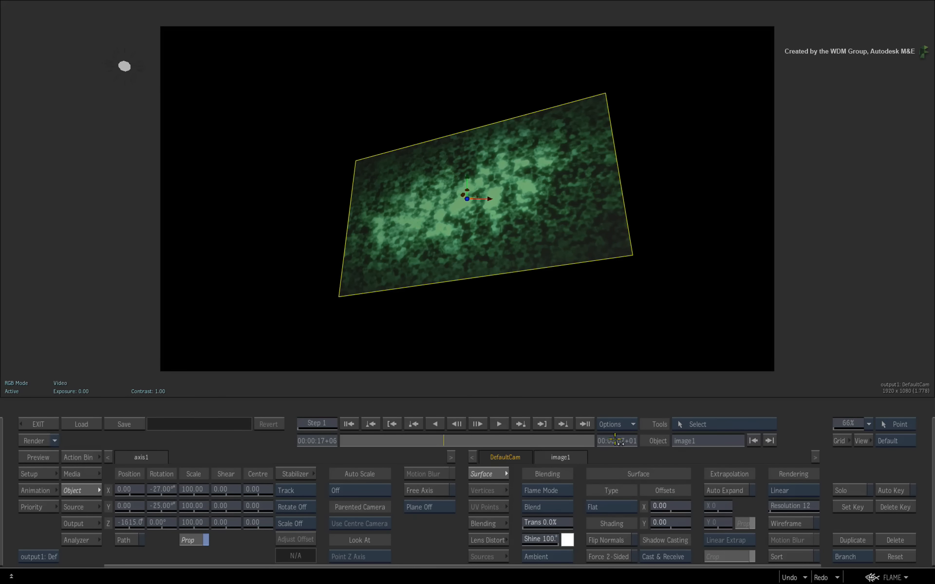
- Change the flat green image1 surface to Extended Bicubic, and undo a trial move of its lower-right corner vertex
{"action": "left_click", "coordinate": [628, 506]}
{"action": "left_click", "coordinate": [634, 466]}
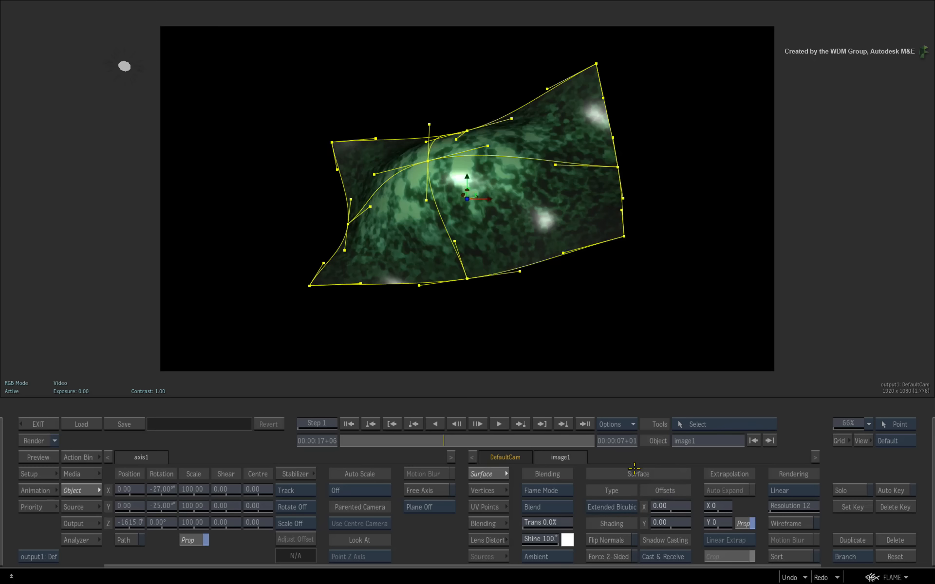
{"action": "left_click_drag", "start_coordinate": [624, 236], "coordinate": [320, 290]}
{"action": "key", "text": "ctrl+z"}
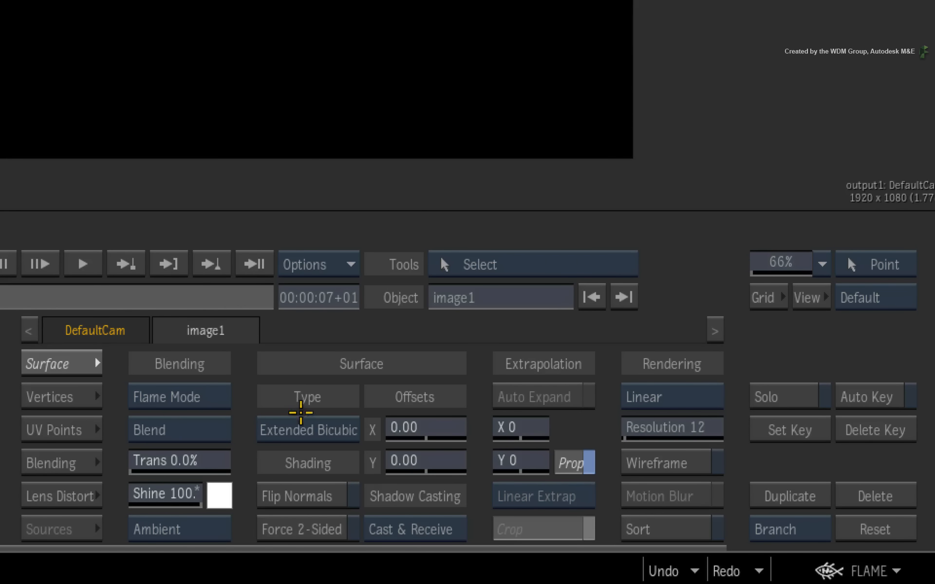
- Turn on Wireframe for image1, set its X and Y extrapolation to 2976, and orbit around the extended mesh
{"action": "left_click", "coordinate": [697, 468]}
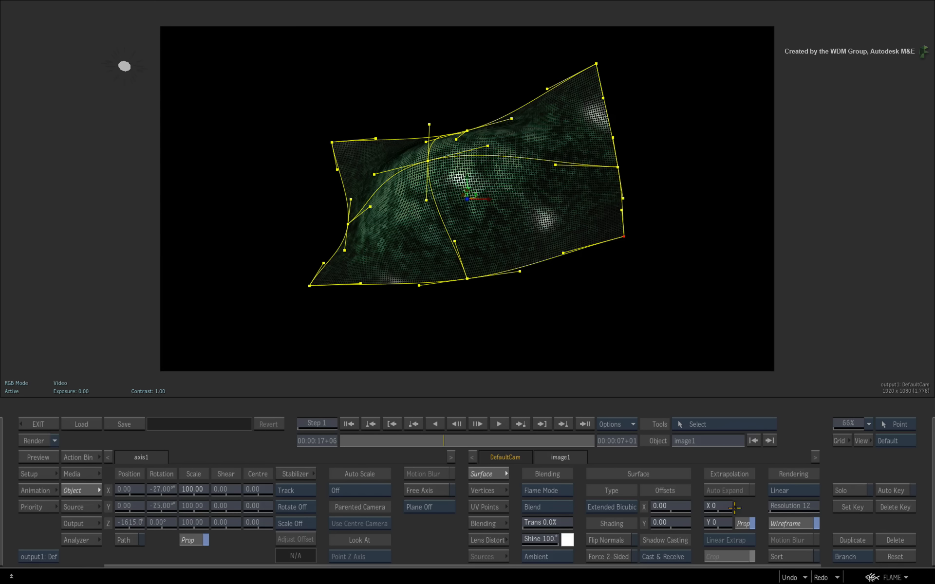
{"action": "left_click_drag", "start_coordinate": [725, 507], "coordinate": [746, 499]}
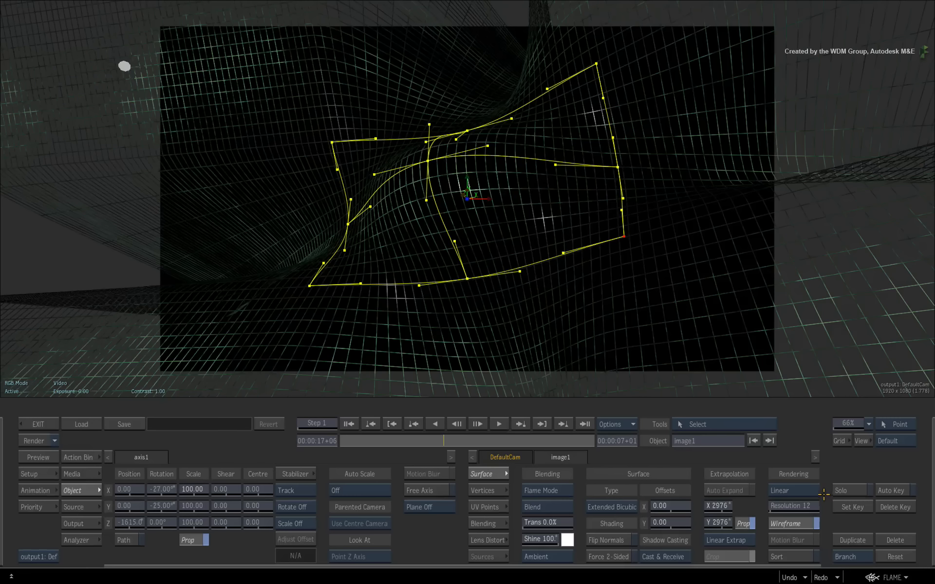
{"action": "key", "text": "o"}
{"action": "left_click_drag", "start_coordinate": [638, 174], "coordinate": [584, 288]}
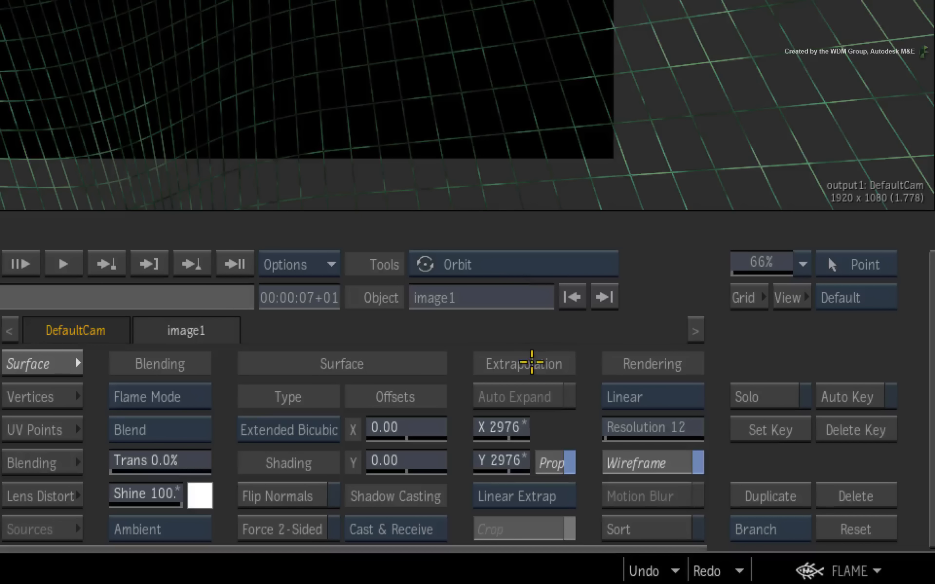
- Set image1's rendering resolution to 4 and turn off Wireframe
{"action": "key", "text": "s"}
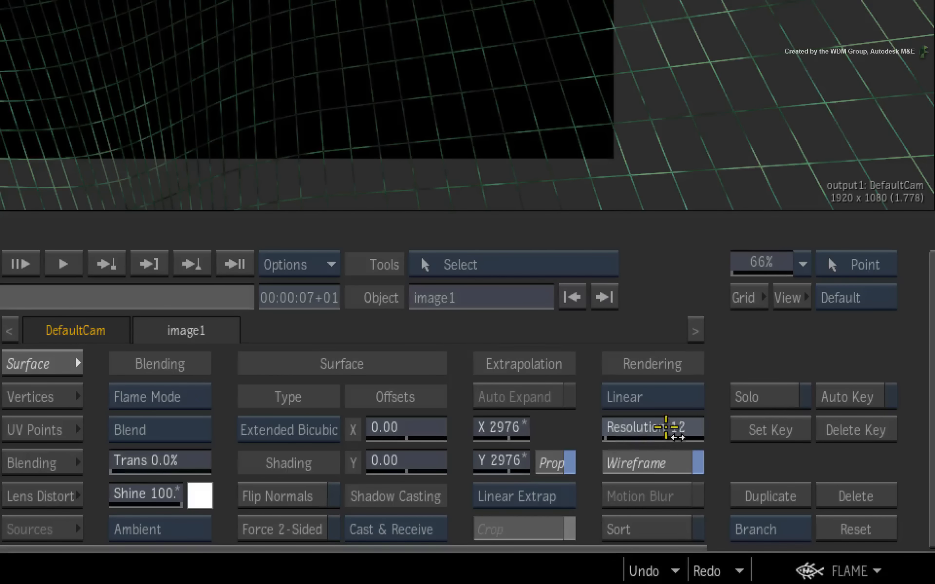
{"action": "left_click_drag", "start_coordinate": [672, 427], "coordinate": [647, 433]}
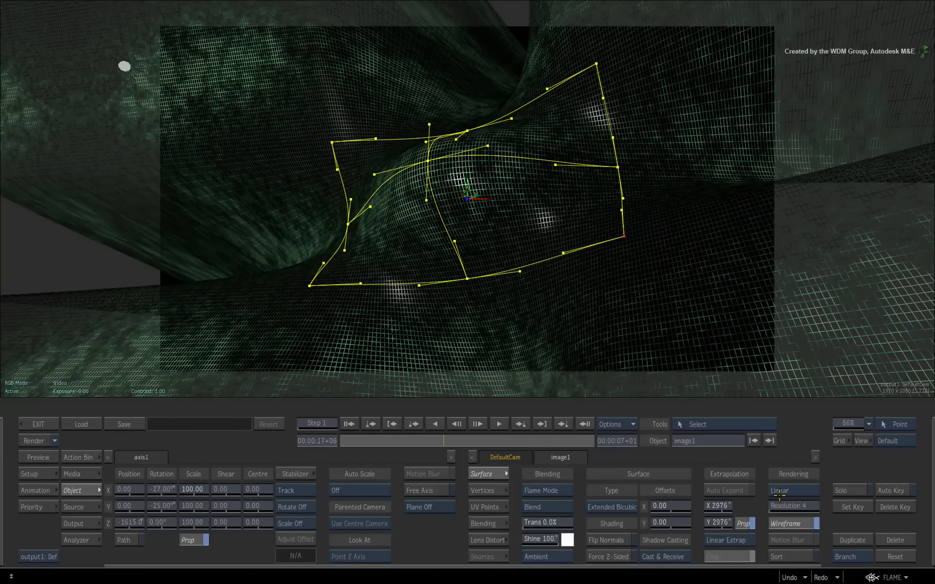
{"action": "left_click", "coordinate": [792, 524]}
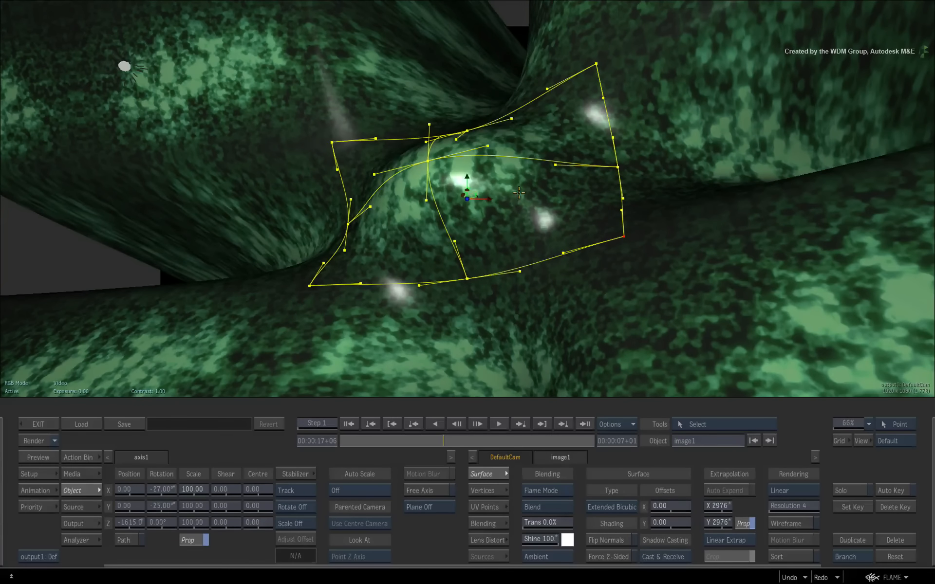
- In the Action schematic, connect image1 as parent of Atomize1 and of axis2 with its displacement1 map
{"action": "key", "text": "Escape"}
{"action": "left_click_drag", "start_coordinate": [450, 178], "coordinate": [469, 194]}
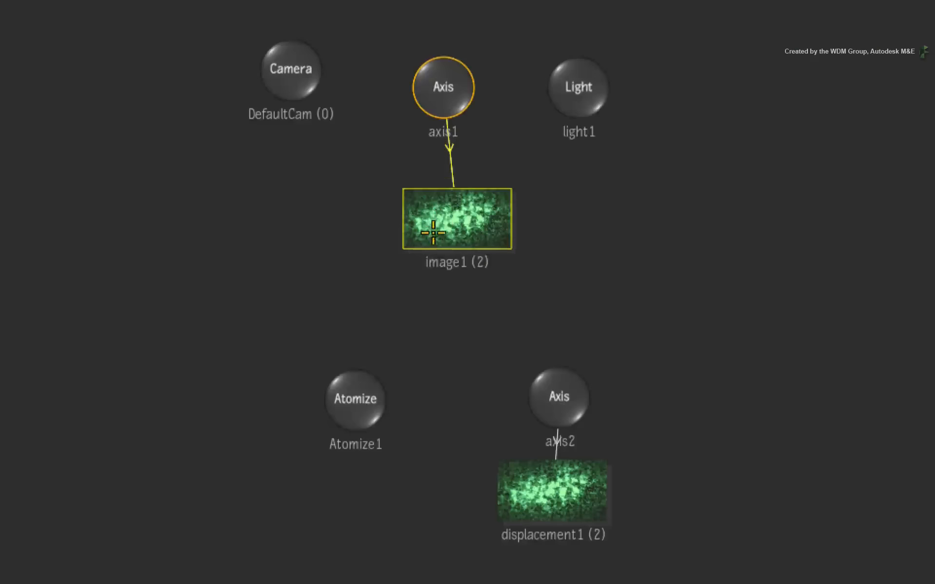
{"action": "mouse_move", "coordinate": [472, 262]}
{"action": "left_mouse_down"}
{"action": "mouse_move", "coordinate": [553, 360]}
{"action": "mouse_move", "coordinate": [472, 261]}
{"action": "left_mouse_up"}
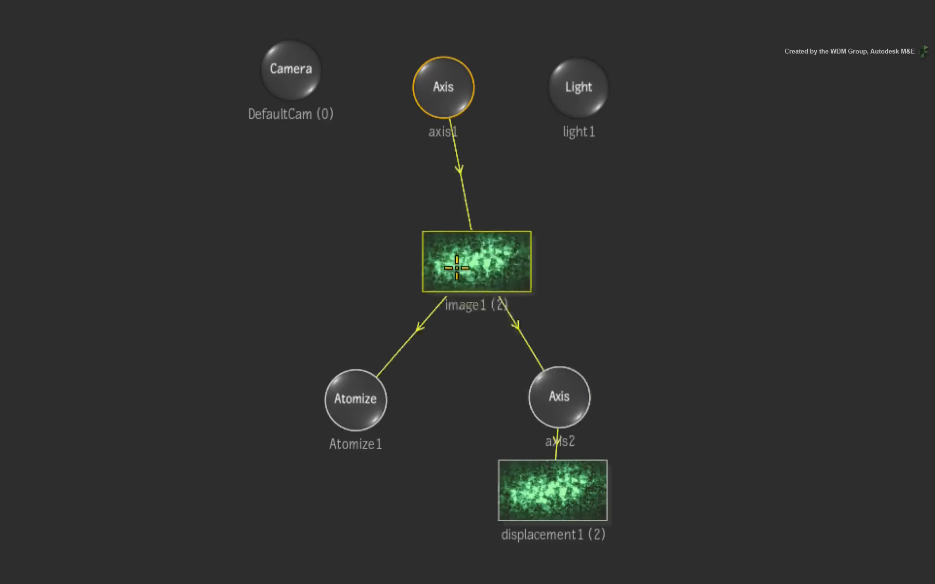
- Select displacement1 and, in the camera view, raise its Z displacement to 8465 to scatter the atomized surface
{"action": "left_click", "coordinate": [561, 497]}
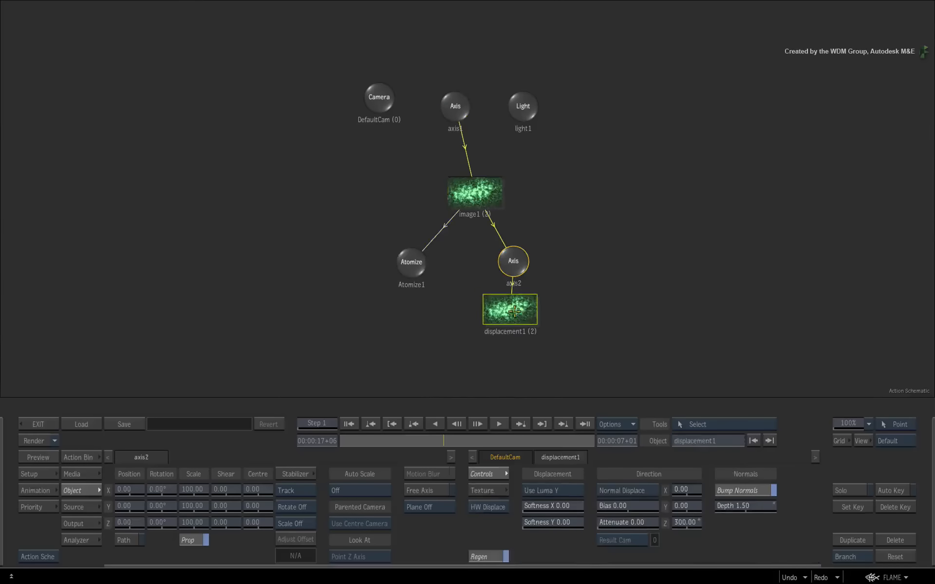
{"action": "key", "text": "F4"}
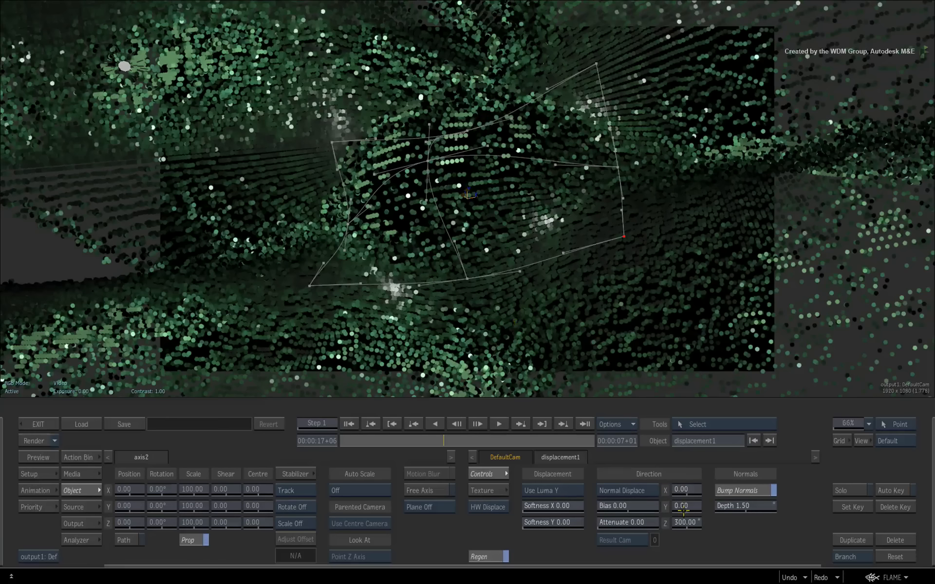
{"action": "left_click_drag", "start_coordinate": [677, 525], "coordinate": [931, 526]}
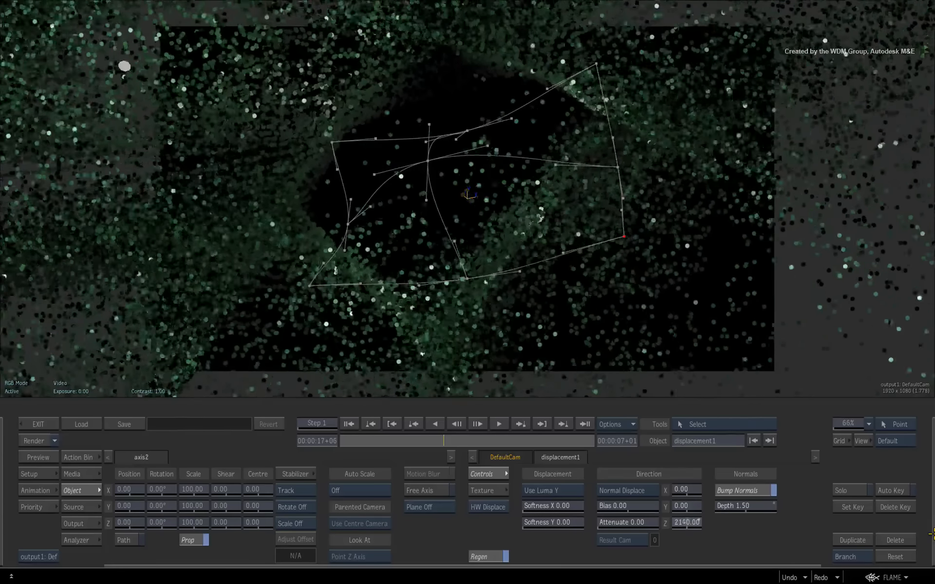
{"action": "left_click_drag", "start_coordinate": [931, 535], "coordinate": [932, 535]}
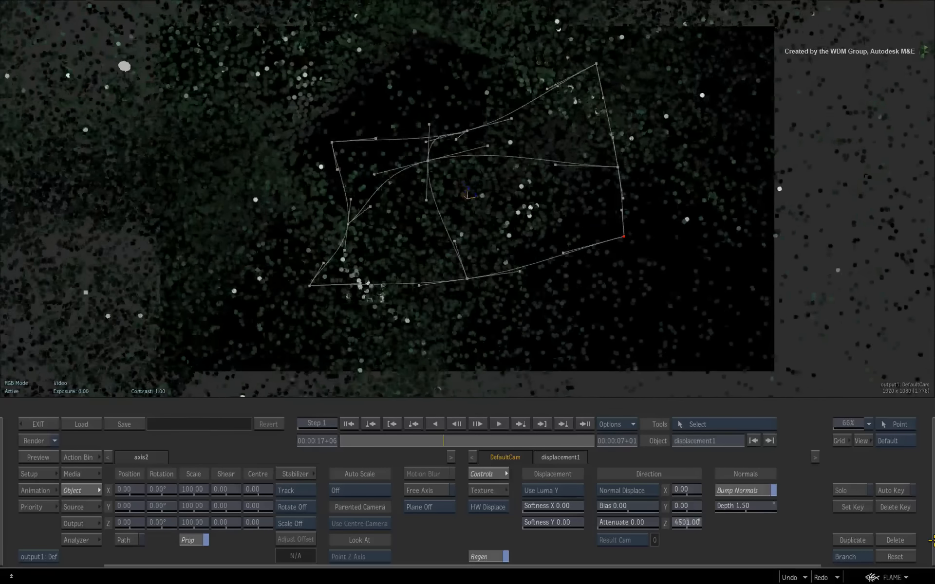
{"action": "left_click_drag", "start_coordinate": [931, 540], "coordinate": [931, 527]}
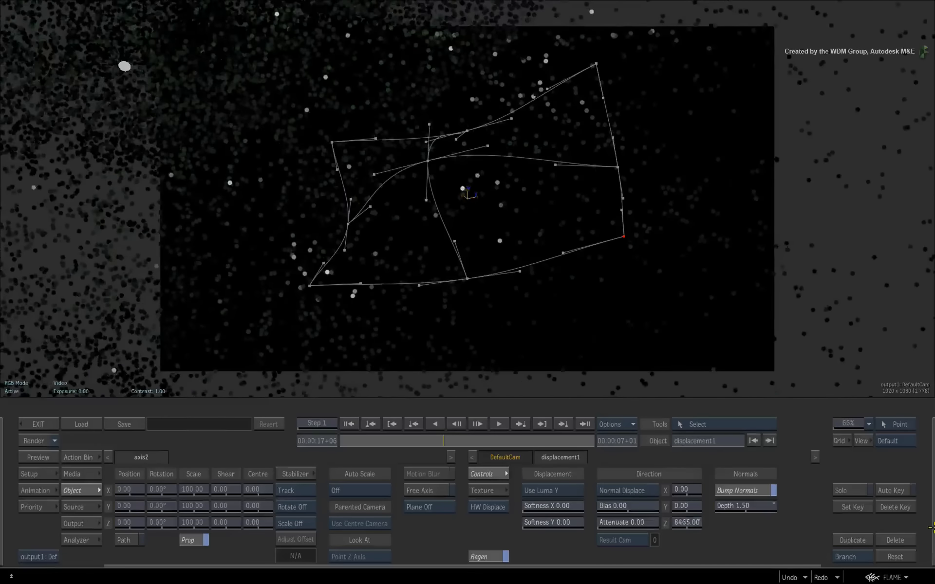